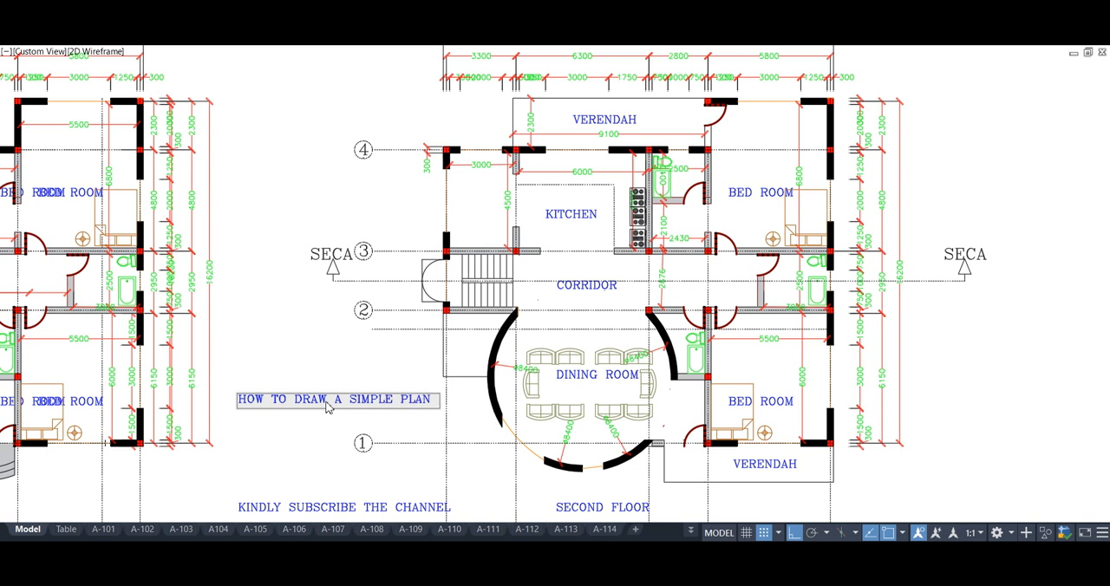
Add the caption line "CROSS SECTION A-A" directly beneath "HOW TO DRAW A SIMPLE PLAN"
{"action": "type", "text": "o"}
{"action": "key", "text": "Return"}
{"action": "left_click", "coordinate": [295, 329]}
{"action": "left_click", "coordinate": [295, 344]}
{"action": "key", "text": "Return"}
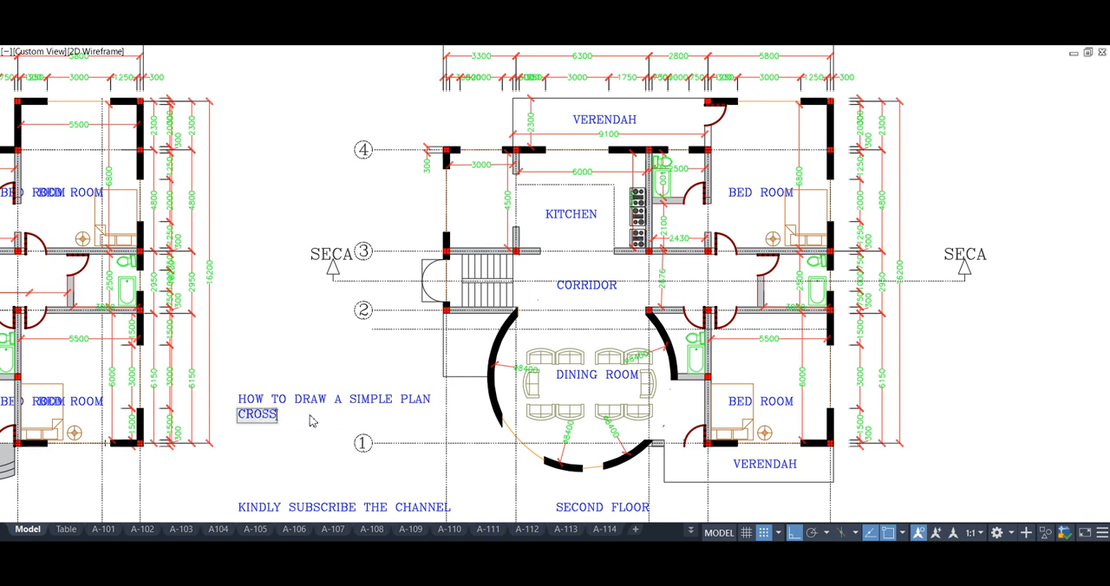
{"action": "mouse_move", "coordinate": [312, 416]}
{"action": "middle_mouse_down"}
{"action": "mouse_move", "coordinate": [229, 445]}
{"action": "mouse_move", "coordinate": [211, 438]}
{"action": "middle_mouse_up"}
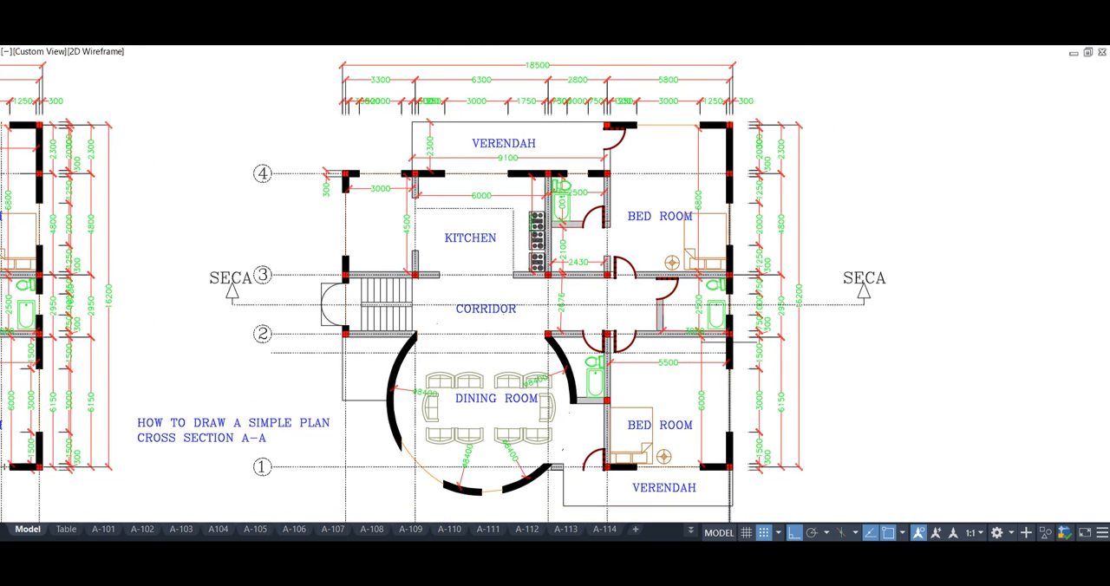
Delete the dimension chains above the second floor plan
{"action": "middle_click_drag", "start_coordinate": [728, 344], "coordinate": [695, 344]}
{"action": "left_click", "coordinate": [735, 117]}
{"action": "left_click", "coordinate": [315, 69]}
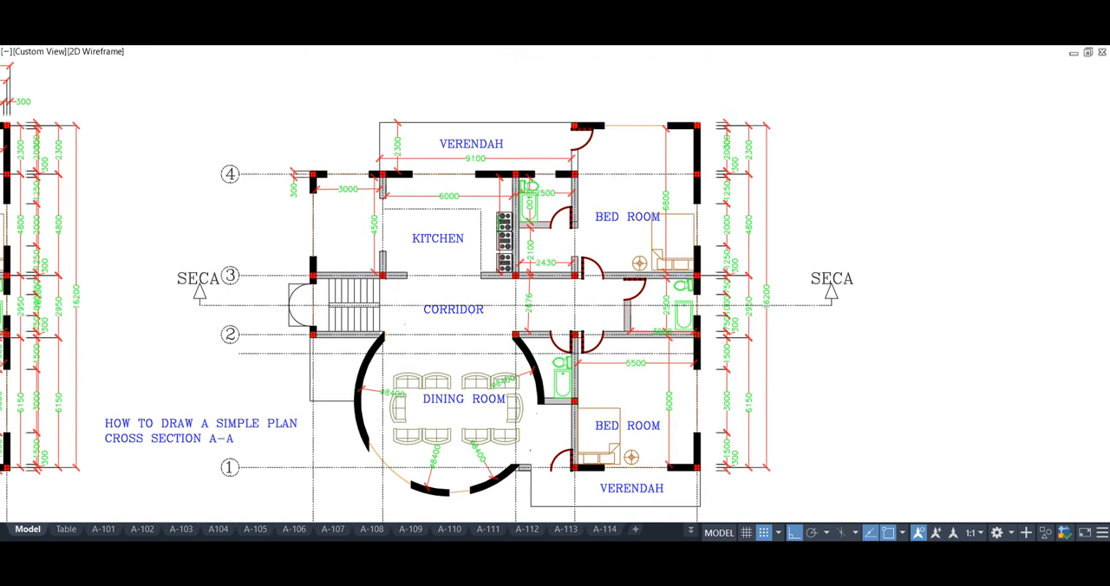
{"action": "key", "text": "Delete"}
Delete all dimension chains outside the right-hand wall of the second floor plan
{"action": "middle_click_drag", "start_coordinate": [622, 246], "coordinate": [595, 237]}
{"action": "left_click", "coordinate": [772, 483]}
{"action": "left_click", "coordinate": [695, 277]}
{"action": "key", "text": "Delete"}
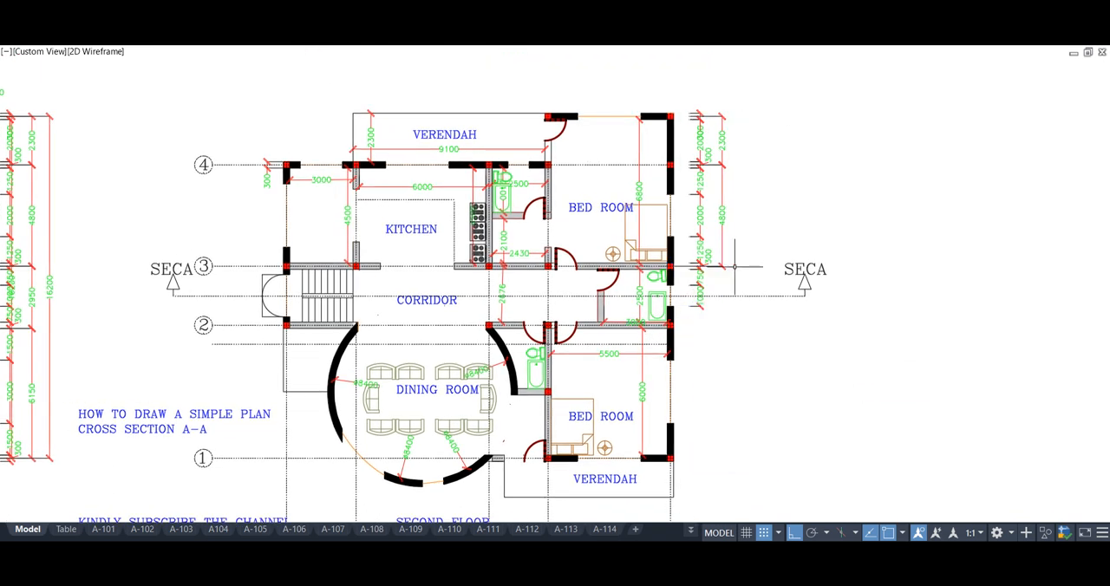
{"action": "left_click", "coordinate": [729, 286]}
{"action": "left_click", "coordinate": [736, 114]}
{"action": "key", "text": "Delete"}
Place vertical construction lines on both faces of the left-hand columns of the second floor plan
{"action": "mouse_move", "coordinate": [740, 329]}
{"action": "middle_mouse_down"}
{"action": "mouse_move", "coordinate": [760, 321]}
{"action": "mouse_move", "coordinate": [755, 330]}
{"action": "middle_mouse_up"}
{"action": "scroll", "coordinate": [304, 342], "scroll_direction": "up", "scroll_amount": 2}
{"action": "middle_click_drag", "start_coordinate": [307, 345], "coordinate": [320, 392]}
{"action": "scroll", "coordinate": [350, 174], "scroll_direction": "up", "scroll_amount": 2}
{"action": "middle_click_drag", "start_coordinate": [350, 173], "coordinate": [347, 327]}
{"action": "scroll", "coordinate": [342, 329], "scroll_direction": "down", "scroll_amount": 2}
{"action": "scroll", "coordinate": [328, 335], "scroll_direction": "up", "scroll_amount": 2}
{"action": "type", "text": "XL"}
{"action": "key", "text": "space"}
{"action": "type", "text": "V"}
{"action": "key", "text": "space"}
{"action": "scroll", "coordinate": [339, 311], "scroll_direction": "up", "scroll_amount": 2}
{"action": "left_click", "coordinate": [336, 262]}
{"action": "left_click", "coordinate": [363, 262]}
{"action": "scroll", "coordinate": [598, 286], "scroll_direction": "down", "scroll_amount": 2}
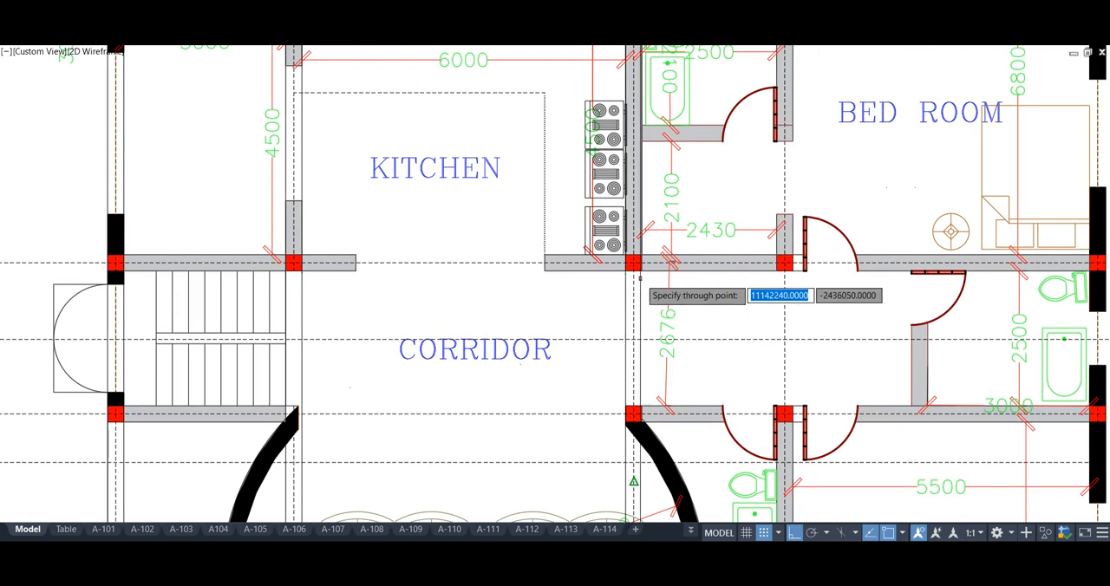
Add vertical construction lines on both faces of the two right-hand column rows of the plan
{"action": "left_click", "coordinate": [776, 270]}
{"action": "left_click", "coordinate": [793, 271]}
{"action": "middle_click_drag", "start_coordinate": [1031, 312], "coordinate": [569, 311]}
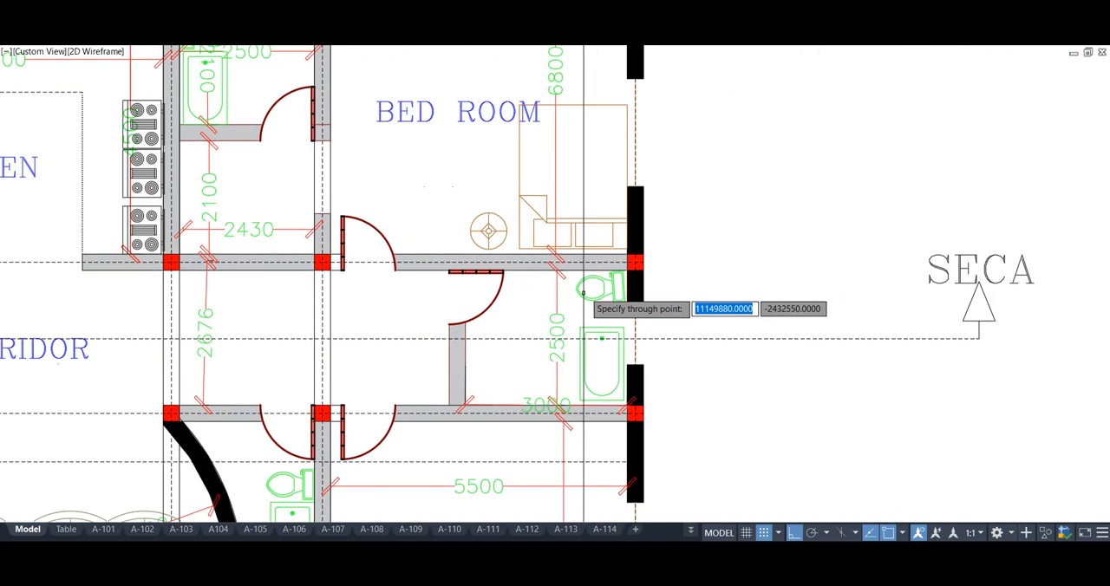
{"action": "left_click", "coordinate": [628, 271]}
{"action": "left_click", "coordinate": [643, 270]}
{"action": "scroll", "coordinate": [705, 412], "scroll_direction": "down", "scroll_amount": 2}
{"action": "key", "text": "Escape"}
Place a horizontal construction line just above the second floor plan as the ground line of the section
{"action": "mouse_move", "coordinate": [463, 153]}
{"action": "middle_mouse_down"}
{"action": "mouse_move", "coordinate": [463, 218]}
{"action": "mouse_move", "coordinate": [485, 245]}
{"action": "middle_mouse_up"}
{"action": "type", "text": "h"}
{"action": "key", "text": "Return"}
{"action": "left_click", "coordinate": [458, 255]}
{"action": "key", "text": "Escape"}
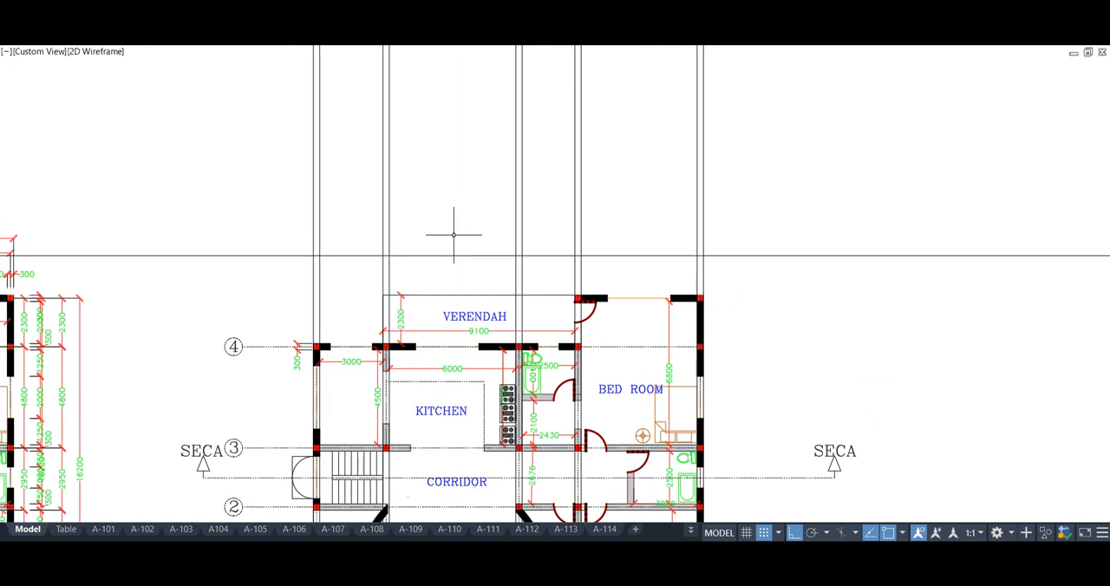
Repeat the ground line upward at equal storey spacing to form three floor levels, and delete the surplus uppermost line
{"action": "left_click", "coordinate": [457, 255]}
{"action": "left_click", "coordinate": [460, 189]}
{"action": "middle_click_drag", "start_coordinate": [458, 152], "coordinate": [473, 196]}
{"action": "left_click", "coordinate": [468, 213]}
{"action": "left_click", "coordinate": [470, 164]}
{"action": "left_click", "coordinate": [471, 170]}
{"action": "left_click", "coordinate": [471, 147]}
{"action": "middle_click_drag", "start_coordinate": [468, 99], "coordinate": [468, 137]}
{"action": "key", "text": "Escape"}
{"action": "left_click", "coordinate": [460, 60]}
{"action": "key", "text": "Delete"}
{"action": "middle_click_drag", "start_coordinate": [471, 209], "coordinate": [463, 193]}
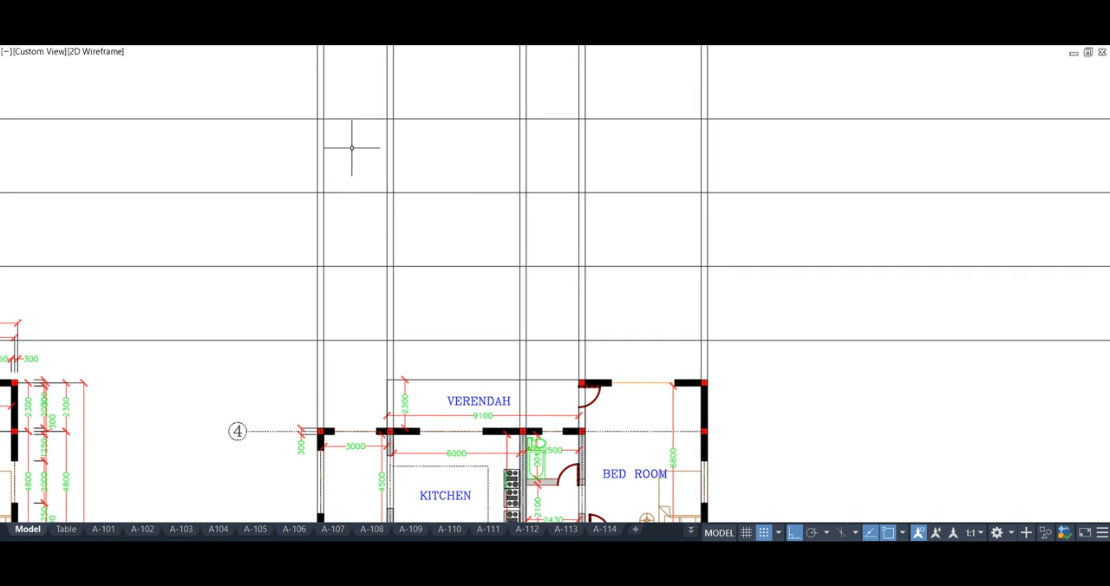
Offset each of the three upper floor level lines 350 downward to form the beam undersides
{"action": "left_click", "coordinate": [336, 119]}
{"action": "left_click", "coordinate": [338, 147]}
{"action": "left_click", "coordinate": [341, 192]}
{"action": "left_click", "coordinate": [345, 224]}
{"action": "left_click", "coordinate": [340, 266]}
{"action": "left_click", "coordinate": [337, 287]}
Draw a rectangle where the leftmost column crosses the lowest beam, filling the intersection
{"action": "type", "text": "REC"}
{"action": "key", "text": "Return"}
{"action": "scroll", "coordinate": [335, 299], "scroll_direction": "up", "scroll_amount": 4}
{"action": "middle_click_drag", "start_coordinate": [334, 311], "coordinate": [251, 408]}
{"action": "scroll", "coordinate": [312, 361], "scroll_direction": "down", "scroll_amount": 2}
{"action": "left_click", "coordinate": [220, 363]}
{"action": "left_click", "coordinate": [231, 373]}
{"action": "key", "text": "Return"}
{"action": "key", "text": "Escape"}
Copy the beam rectangle up the leftmost column to the two higher floor levels
{"action": "type", "text": "co"}
{"action": "key", "text": "Return"}
{"action": "left_click", "coordinate": [220, 373]}
{"action": "left_click", "coordinate": [220, 255]}
{"action": "left_click", "coordinate": [221, 137]}
{"action": "key", "text": "Escape"}
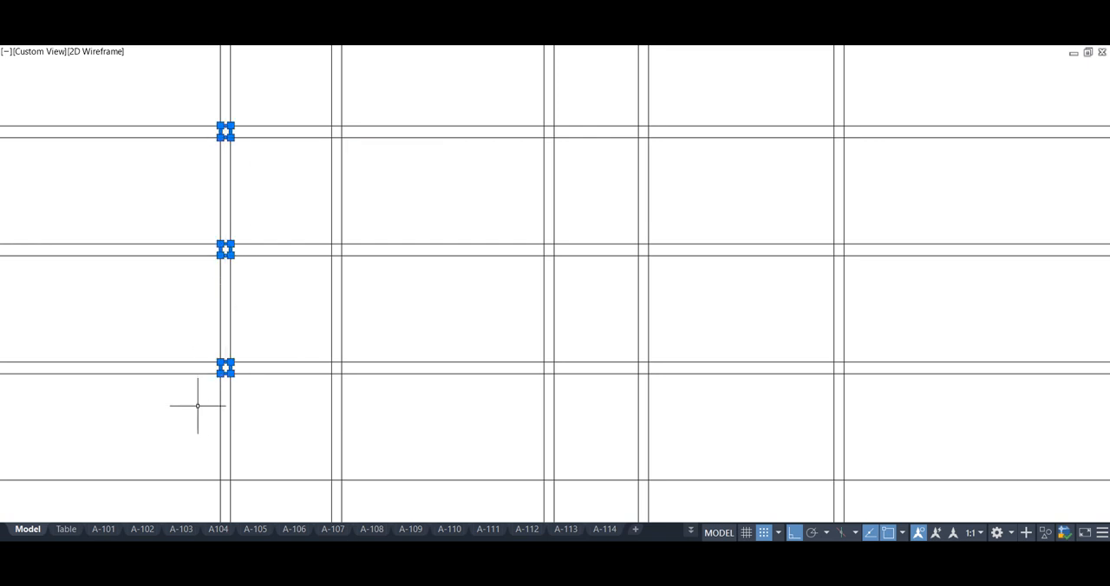
Copy the three stacked beam rectangles across to the other column lines at every floor level
{"action": "key", "text": "Return"}
{"action": "left_click", "coordinate": [221, 374]}
{"action": "left_click", "coordinate": [544, 373]}
{"action": "left_click", "coordinate": [642, 373]}
{"action": "left_click", "coordinate": [834, 374]}
{"action": "key", "text": "Escape"}
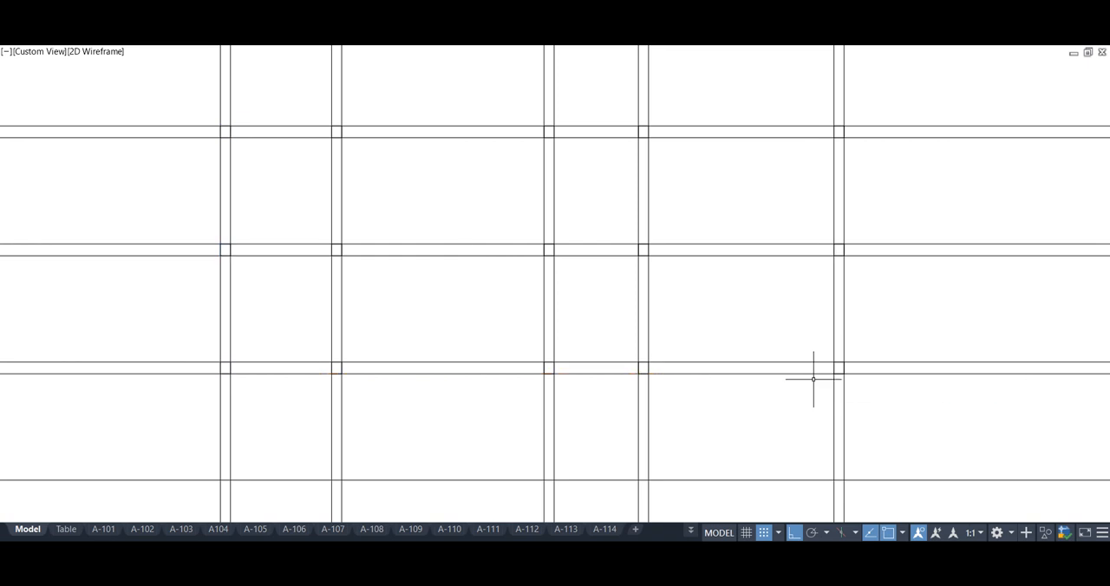
Trim the vertical column lines that project below the ground line
{"action": "middle_click_drag", "start_coordinate": [413, 334], "coordinate": [425, 329]}
{"action": "type", "text": "tr"}
{"action": "key", "text": "Return"}
{"action": "left_click", "coordinate": [865, 498]}
{"action": "left_click", "coordinate": [210, 501]}
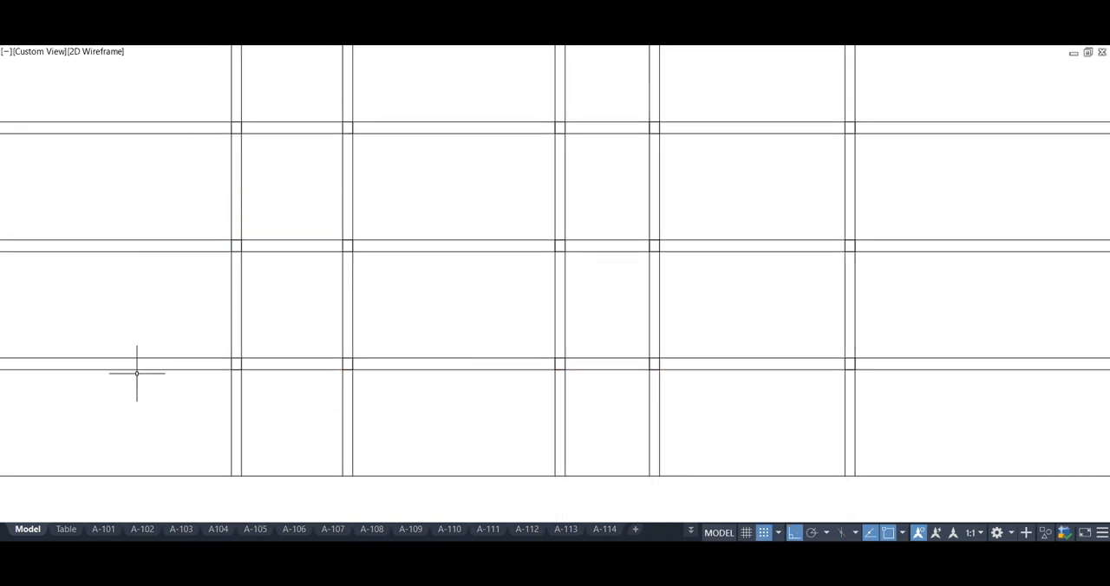
Trim the horizontal floor and ground lines that project beyond the outer columns on both sides
{"action": "left_click", "coordinate": [166, 484]}
{"action": "left_click", "coordinate": [165, 451]}
{"action": "left_click", "coordinate": [160, 370]}
{"action": "left_click", "coordinate": [162, 99]}
{"action": "left_click", "coordinate": [156, 412]}
{"action": "left_click", "coordinate": [888, 80]}
{"action": "left_click", "coordinate": [894, 488]}
Trim the vertical column lines that project above the top floor level
{"action": "scroll", "coordinate": [889, 482], "scroll_direction": "down", "scroll_amount": 3}
{"action": "middle_click_drag", "start_coordinate": [794, 427], "coordinate": [678, 419]}
{"action": "left_click", "coordinate": [793, 196]}
{"action": "left_click", "coordinate": [316, 189]}
{"action": "key", "text": "Return"}
{"action": "scroll", "coordinate": [555, 309], "scroll_direction": "up", "scroll_amount": 3}
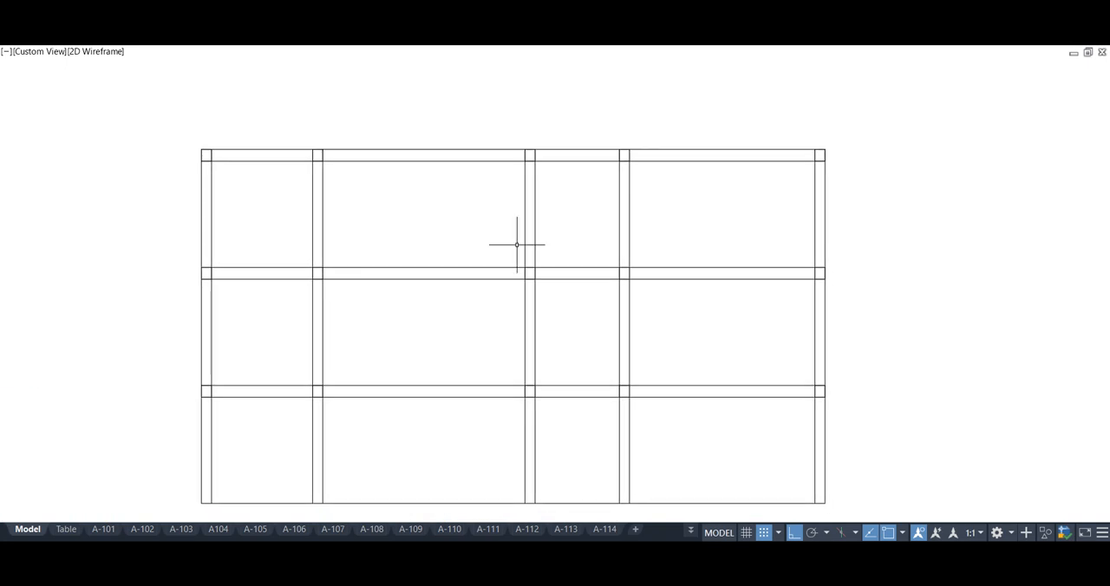
Add an extra storey above the leftmost bay, continuing its two columns upward and closing them with a top beam
{"action": "scroll", "coordinate": [374, 148], "scroll_direction": "down", "scroll_amount": 2}
{"action": "middle_click_drag", "start_coordinate": [376, 156], "coordinate": [364, 227]}
{"action": "key", "text": "Escape"}
{"action": "type", "text": "z"}
{"action": "key", "text": "Return"}
{"action": "left_click", "coordinate": [136, 100]}
{"action": "left_click", "coordinate": [704, 484]}
{"action": "middle_click_drag", "start_coordinate": [647, 446], "coordinate": [635, 443]}
{"action": "type", "text": "ex"}
{"action": "key", "text": "Return"}
{"action": "left_click", "coordinate": [454, 232]}
{"action": "left_click", "coordinate": [255, 227]}
{"action": "key", "text": "Return"}
{"action": "left_click", "coordinate": [372, 99]}
{"action": "left_click", "coordinate": [371, 131]}
{"action": "left_click_drag", "start_coordinate": [444, 80], "coordinate": [448, 169]}
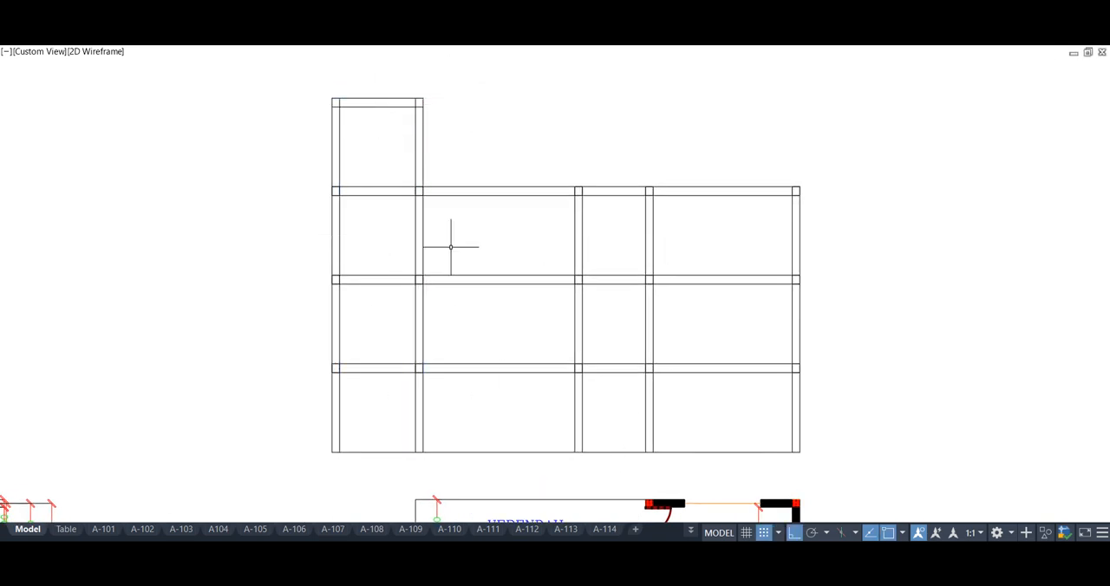
Delete the beam underside lines at all floor levels, keeping the small rectangles at the columns
{"action": "left_click_drag", "start_coordinate": [372, 106], "coordinate": [372, 379]}
{"action": "mouse_move", "coordinate": [447, 377]}
{"action": "left_mouse_down"}
{"action": "mouse_move", "coordinate": [471, 280]}
{"action": "mouse_move", "coordinate": [464, 191]}
{"action": "mouse_move", "coordinate": [617, 254]}
{"action": "mouse_move", "coordinate": [616, 367]}
{"action": "mouse_move", "coordinate": [673, 367]}
{"action": "mouse_move", "coordinate": [676, 282]}
{"action": "mouse_move", "coordinate": [659, 193]}
{"action": "left_mouse_up"}
{"action": "key", "text": "Escape"}
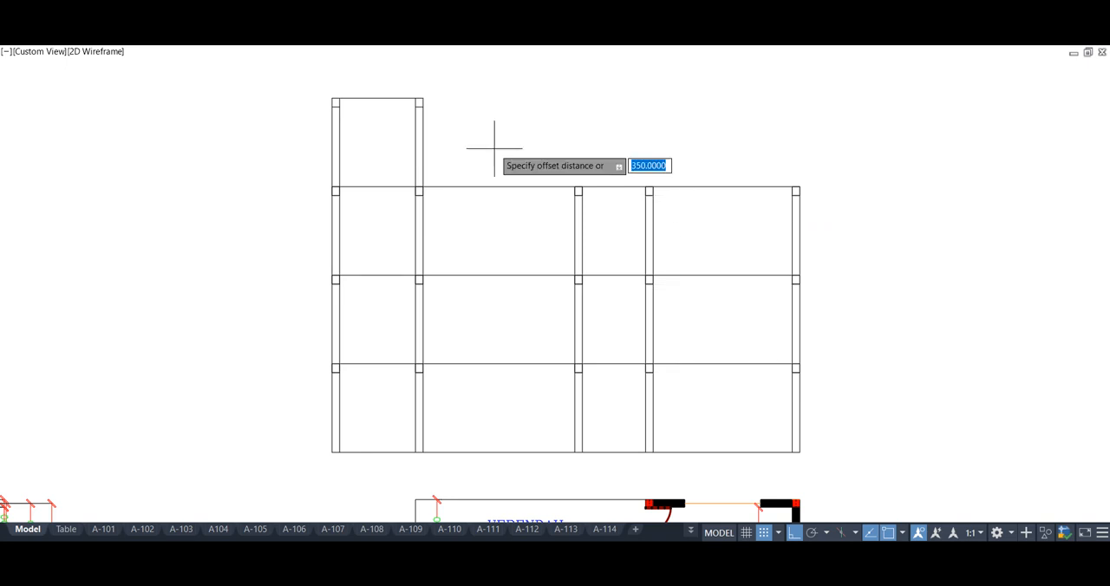
Offset the four floor and roof level lines downward by the slab thickness
{"action": "left_click", "coordinate": [388, 98]}
{"action": "left_click", "coordinate": [383, 163]}
{"action": "left_click", "coordinate": [386, 187]}
{"action": "left_click", "coordinate": [385, 238]}
{"action": "left_click", "coordinate": [386, 275]}
{"action": "left_click", "coordinate": [382, 344]}
{"action": "left_click", "coordinate": [383, 363]}
{"action": "left_click", "coordinate": [380, 387]}
{"action": "key", "text": "Escape"}
Trim the overlapping slab and column lines at the column junctions of the lower two floor levels
{"action": "scroll", "coordinate": [377, 394], "scroll_direction": "up", "scroll_amount": 2}
{"action": "middle_click_drag", "start_coordinate": [377, 394], "coordinate": [222, 402]}
{"action": "type", "text": "tr"}
{"action": "key", "text": "Return"}
{"action": "left_click", "coordinate": [159, 363]}
{"action": "left_click", "coordinate": [894, 363]}
{"action": "scroll", "coordinate": [893, 362], "scroll_direction": "up", "scroll_amount": 2}
{"action": "left_click_drag", "start_coordinate": [894, 358], "coordinate": [325, 354]}
{"action": "left_click_drag", "start_coordinate": [876, 133], "coordinate": [337, 136]}
{"action": "left_click", "coordinate": [340, 363]}
{"action": "left_click", "coordinate": [523, 364]}
{"action": "left_click", "coordinate": [520, 137]}
{"action": "left_click", "coordinate": [895, 136]}
Trim the overlapping slab and column lines at the junctions of the third floor level across the main building
{"action": "scroll", "coordinate": [832, 398], "scroll_direction": "down", "scroll_amount": 2}
{"action": "left_click_drag", "start_coordinate": [874, 99], "coordinate": [142, 98]}
{"action": "left_click", "coordinate": [142, 99]}
{"action": "left_click", "coordinate": [140, 104]}
{"action": "left_click", "coordinate": [271, 104]}
{"action": "left_click", "coordinate": [528, 104]}
{"action": "left_click", "coordinate": [643, 102]}
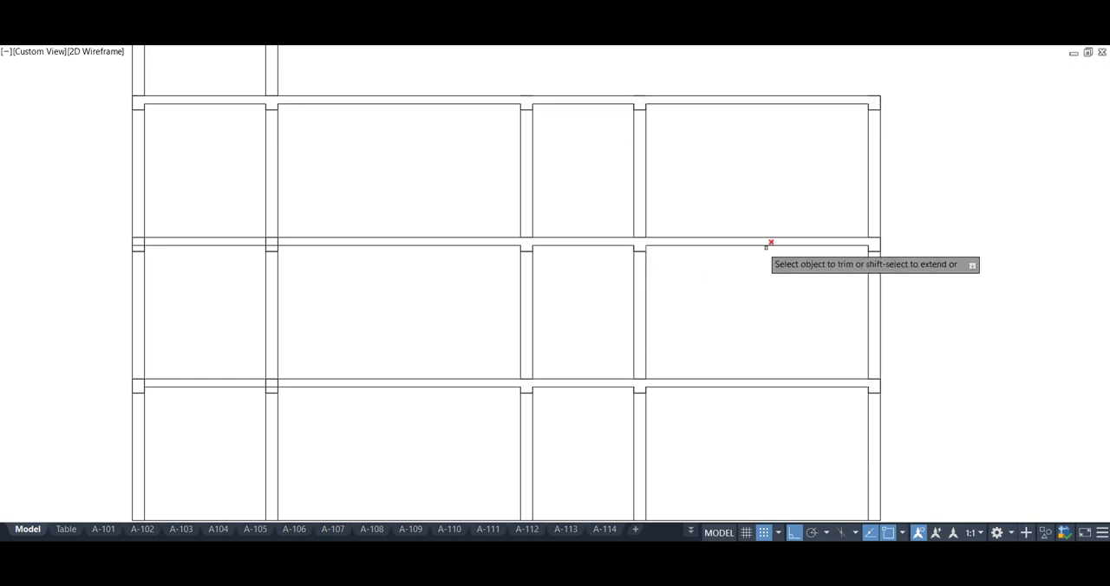
Trim the leftover slab lines crossing the two leftmost columns at the middle and lower floor levels
{"action": "left_click", "coordinate": [284, 243]}
{"action": "left_click", "coordinate": [139, 241]}
{"action": "left_click", "coordinate": [139, 385]}
{"action": "left_click", "coordinate": [296, 385]}
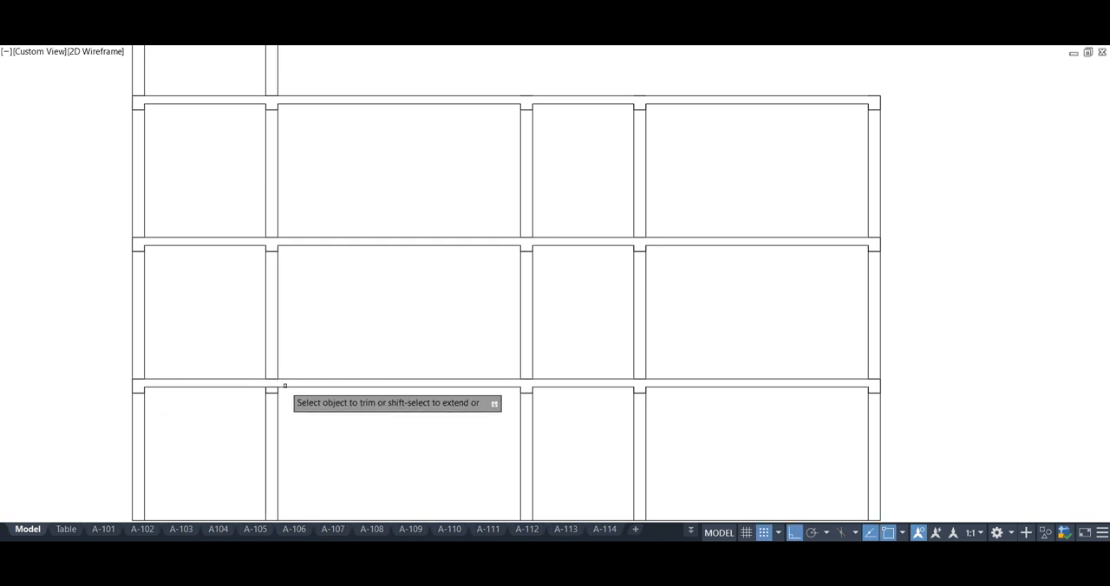
Trim the leftover slab and column lines at the remaining column junctions of the section
{"action": "scroll", "coordinate": [599, 415], "scroll_direction": "down", "scroll_amount": 1}
{"action": "scroll", "coordinate": [326, 124], "scroll_direction": "up", "scroll_amount": 2}
{"action": "middle_click_drag", "start_coordinate": [327, 124], "coordinate": [345, 162]}
{"action": "left_click", "coordinate": [514, 178]}
{"action": "scroll", "coordinate": [302, 178], "scroll_direction": "down", "scroll_amount": 4}
{"action": "middle_click_drag", "start_coordinate": [573, 354], "coordinate": [516, 289]}
{"action": "key", "text": "Escape"}
Project vertical construction lines from every tread edge of the plan's staircase up through the section
{"action": "scroll", "coordinate": [397, 444], "scroll_direction": "down", "scroll_amount": 2}
{"action": "middle_click_drag", "start_coordinate": [403, 429], "coordinate": [502, 175]}
{"action": "scroll", "coordinate": [442, 383], "scroll_direction": "up", "scroll_amount": 4}
{"action": "type", "text": "xl"}
{"action": "key", "text": "Return"}
{"action": "type", "text": "v"}
{"action": "key", "text": "Return"}
{"action": "scroll", "coordinate": [342, 423], "scroll_direction": "up", "scroll_amount": 5}
{"action": "left_click", "coordinate": [362, 387]}
{"action": "left_click", "coordinate": [412, 388]}
{"action": "left_click", "coordinate": [462, 387]}
{"action": "left_click", "coordinate": [511, 387]}
{"action": "left_click", "coordinate": [561, 388]}
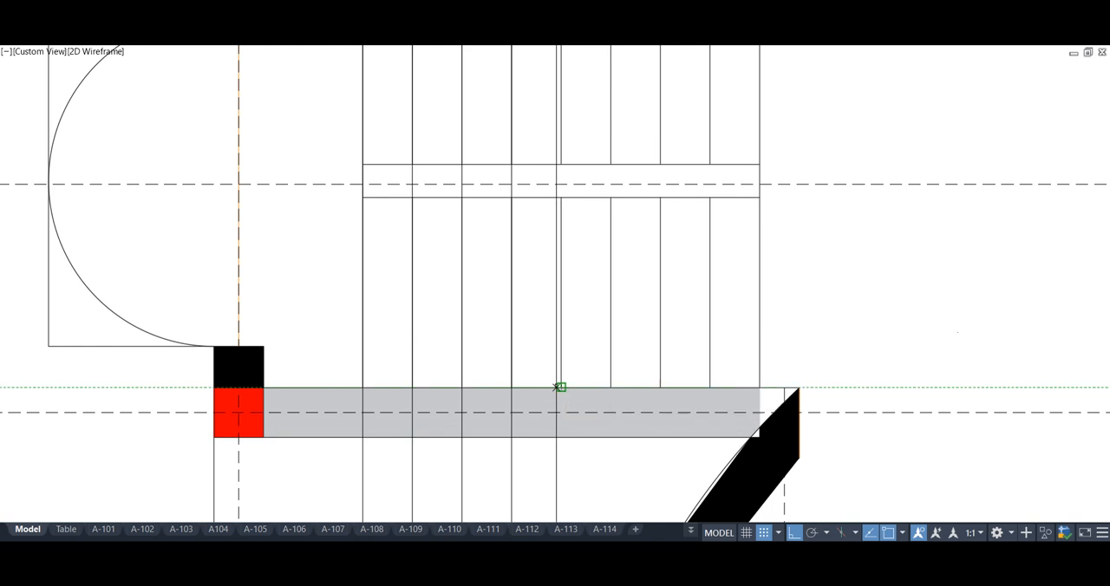
{"action": "left_click", "coordinate": [611, 388]}
{"action": "left_click", "coordinate": [659, 388]}
{"action": "left_click", "coordinate": [709, 388]}
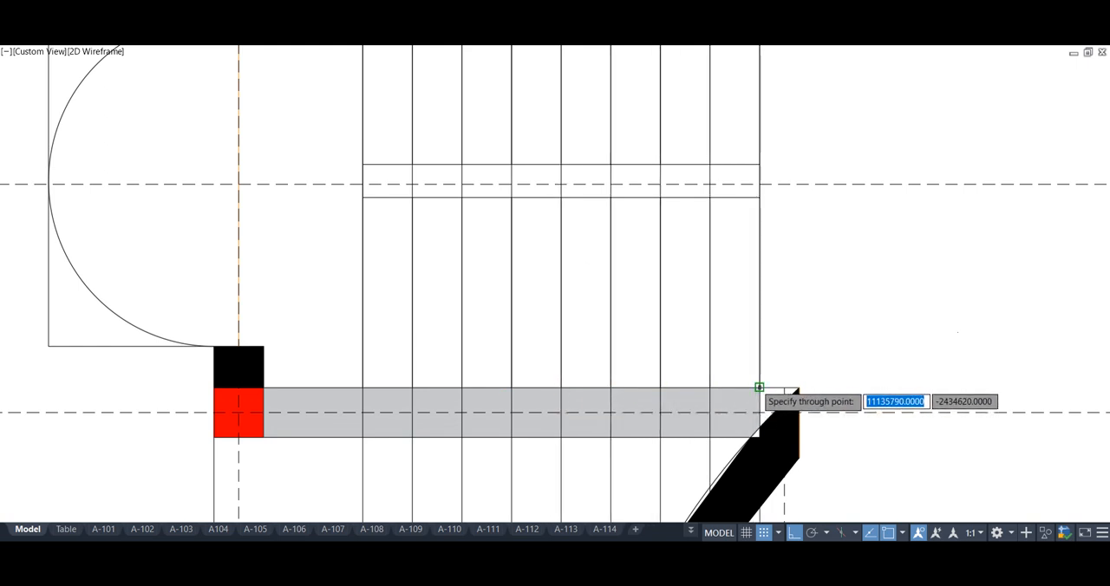
{"action": "left_click", "coordinate": [759, 387]}
Draw the lower stair flight as a stepped polyline with 195 risers, starting at the second column's floor-level corner and following the projected tread lines
{"action": "scroll", "coordinate": [483, 431], "scroll_direction": "down", "scroll_amount": 5}
{"action": "scroll", "coordinate": [513, 357], "scroll_direction": "up", "scroll_amount": 6}
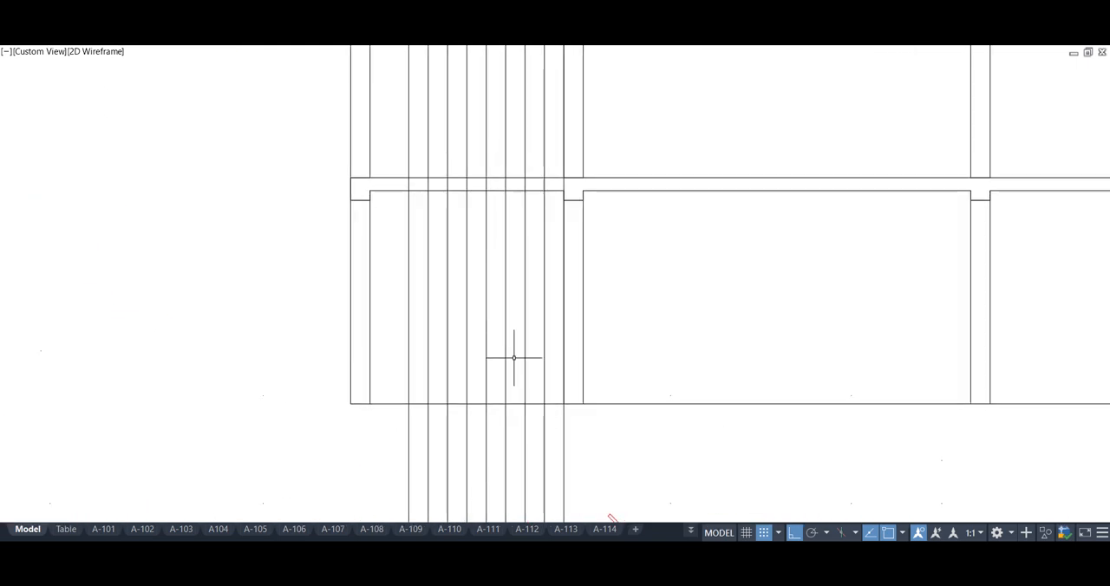
{"action": "scroll", "coordinate": [510, 347], "scroll_direction": "up", "scroll_amount": 3}
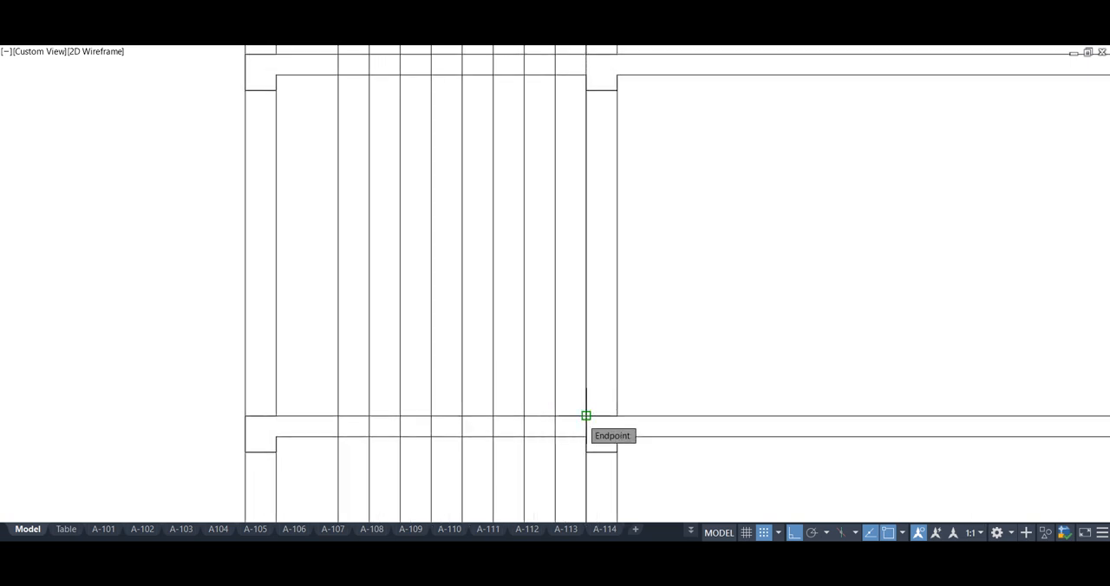
{"action": "type", "text": "195"}
{"action": "key", "text": "Return"}
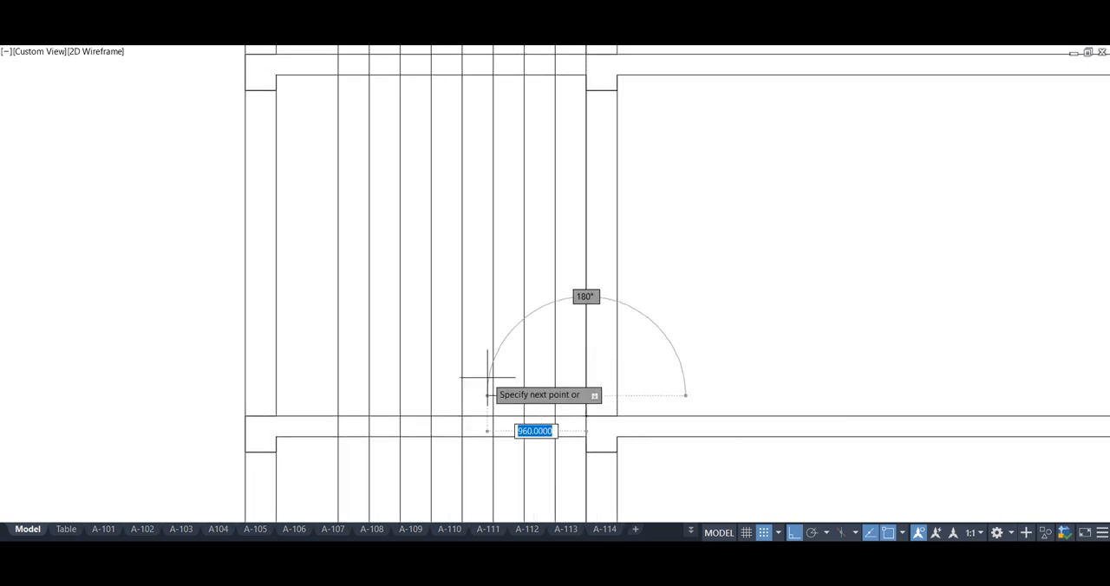
{"action": "type", "text": "o"}
{"action": "key", "text": "Return"}
{"action": "left_click", "coordinate": [586, 416]}
{"action": "left_click", "coordinate": [493, 355]}
{"action": "left_click", "coordinate": [462, 335]}
{"action": "left_click", "coordinate": [431, 315]}
{"action": "left_click", "coordinate": [399, 295]}
{"action": "left_click", "coordinate": [370, 274]}
{"action": "key", "text": "Return"}
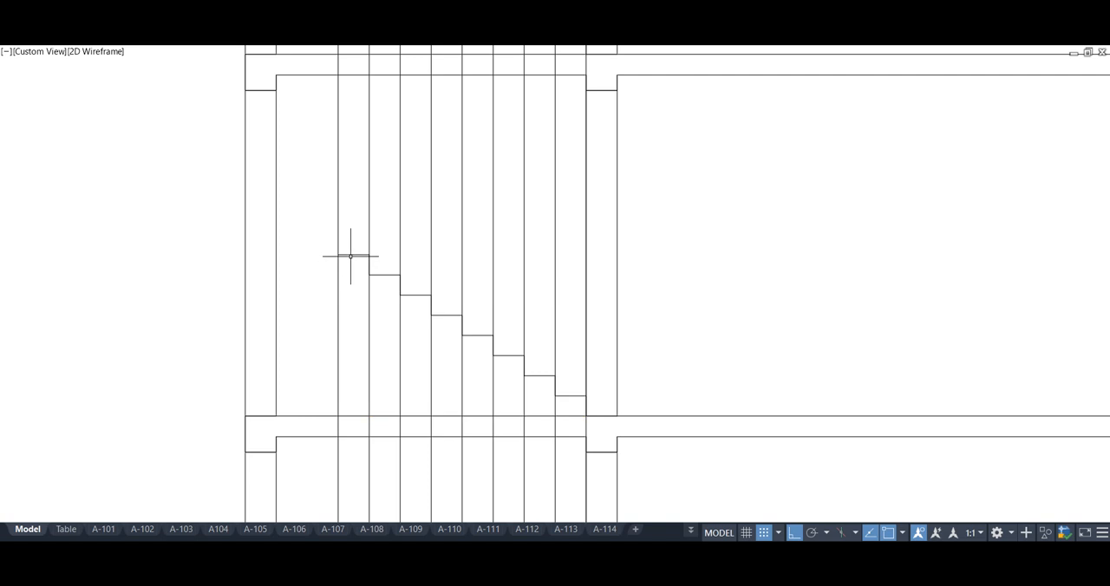
Mirror the stepped flight about the horizontal line through its top tread to create the upper flight
{"action": "left_click", "coordinate": [384, 274]}
{"action": "left_click", "coordinate": [420, 260]}
{"action": "left_click", "coordinate": [416, 317]}
{"action": "left_click", "coordinate": [446, 314]}
{"action": "middle_click_drag", "start_coordinate": [824, 76], "coordinate": [786, 123]}
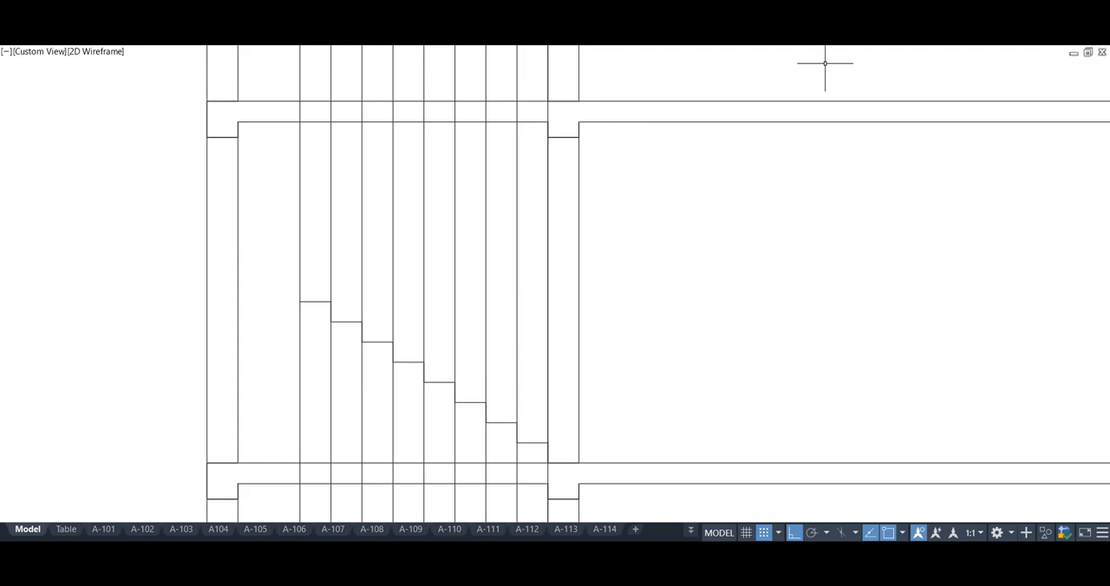
{"action": "type", "text": "mi"}
{"action": "key", "text": "Return"}
{"action": "left_click", "coordinate": [300, 301]}
{"action": "left_click", "coordinate": [649, 218]}
{"action": "key", "text": "Return"}
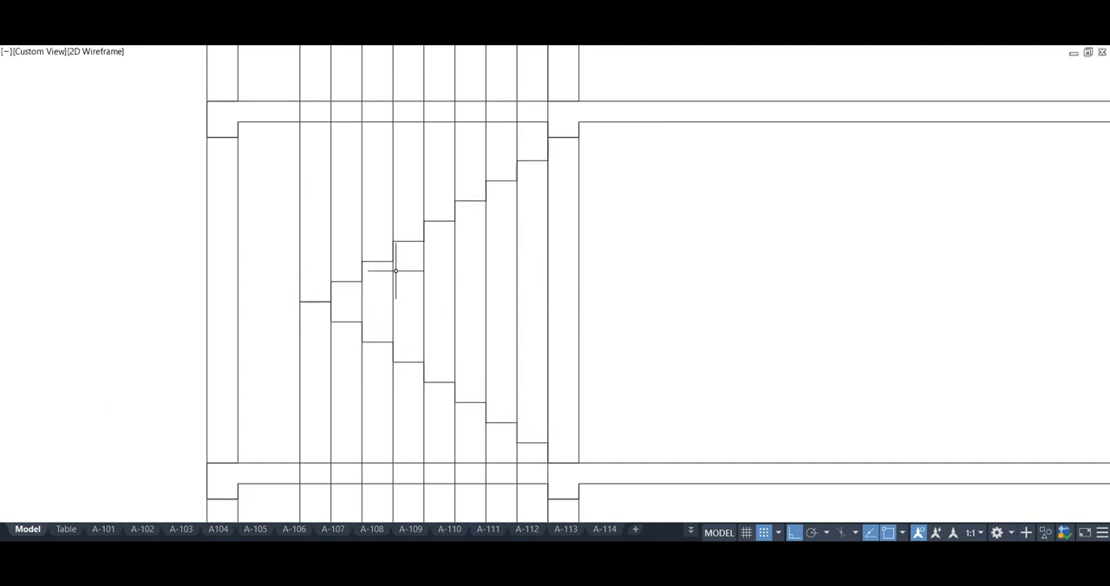
Draw two additional steps from the top of the upper flight to the upper floor slab's surface
{"action": "key", "text": "Return"}
{"action": "left_click", "coordinate": [547, 137]}
{"action": "key", "text": "Return"}
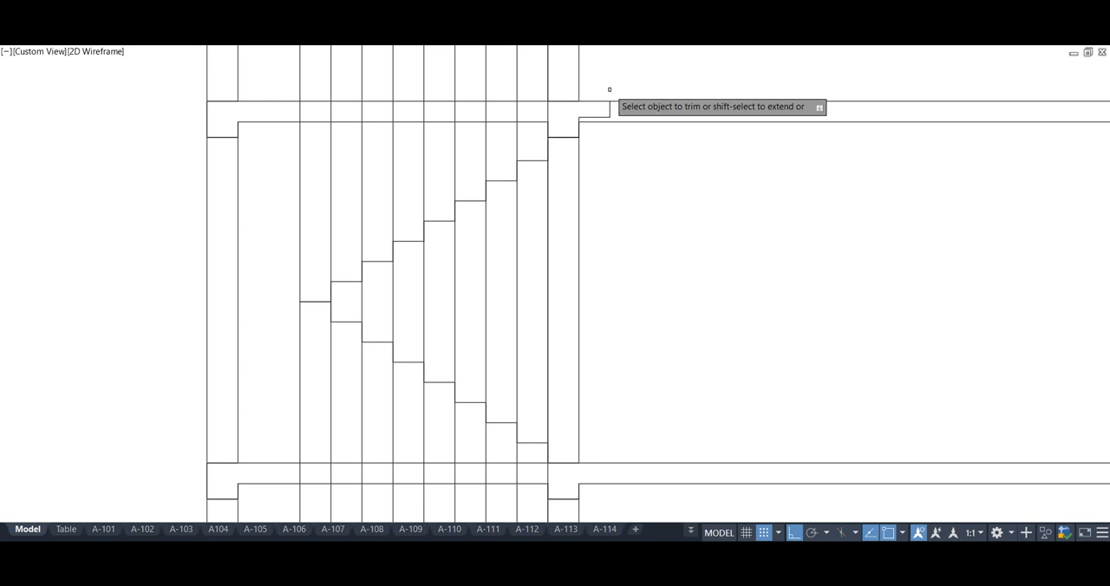
Delete the vertical construction lines projected from the stair treads
{"action": "key", "text": "Escape"}
{"action": "scroll", "coordinate": [459, 250], "scroll_direction": "down", "scroll_amount": 6}
{"action": "middle_click_drag", "start_coordinate": [459, 251], "coordinate": [444, 299]}
{"action": "left_click", "coordinate": [491, 72]}
{"action": "left_click", "coordinate": [376, 62]}
{"action": "key", "text": "Delete"}
{"action": "scroll", "coordinate": [442, 301], "scroll_direction": "up", "scroll_amount": 6}
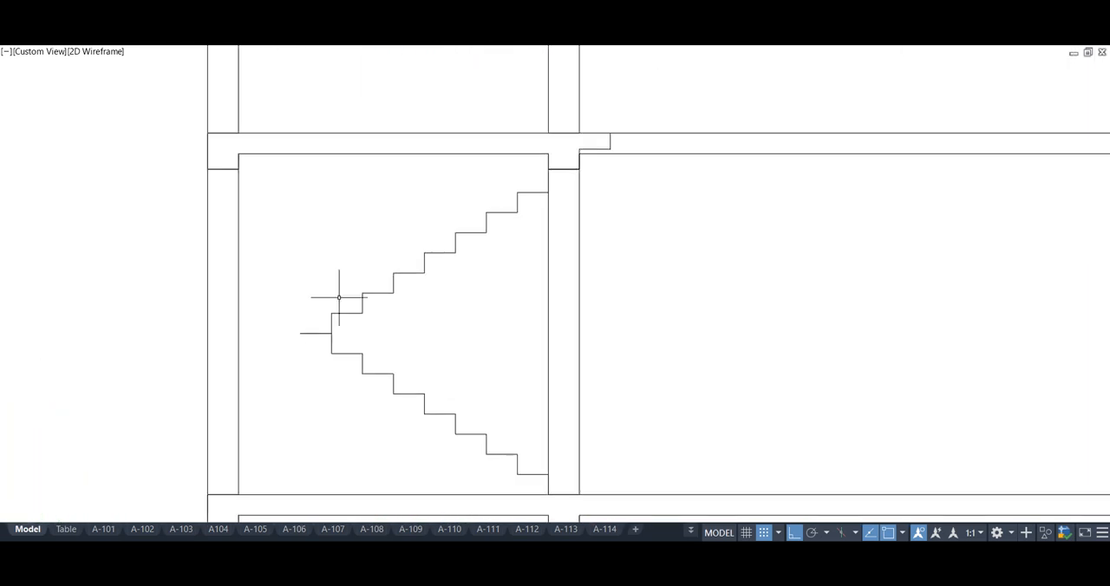
Trim the slab and column lines crossing the stairwell and extend the landing line to the outer column
{"action": "scroll", "coordinate": [339, 361], "scroll_direction": "down", "scroll_amount": 2}
{"action": "middle_click_drag", "start_coordinate": [339, 361], "coordinate": [354, 339]}
{"action": "key", "text": "Return"}
{"action": "left_click", "coordinate": [498, 317]}
{"action": "middle_click_drag", "start_coordinate": [500, 318], "coordinate": [498, 330]}
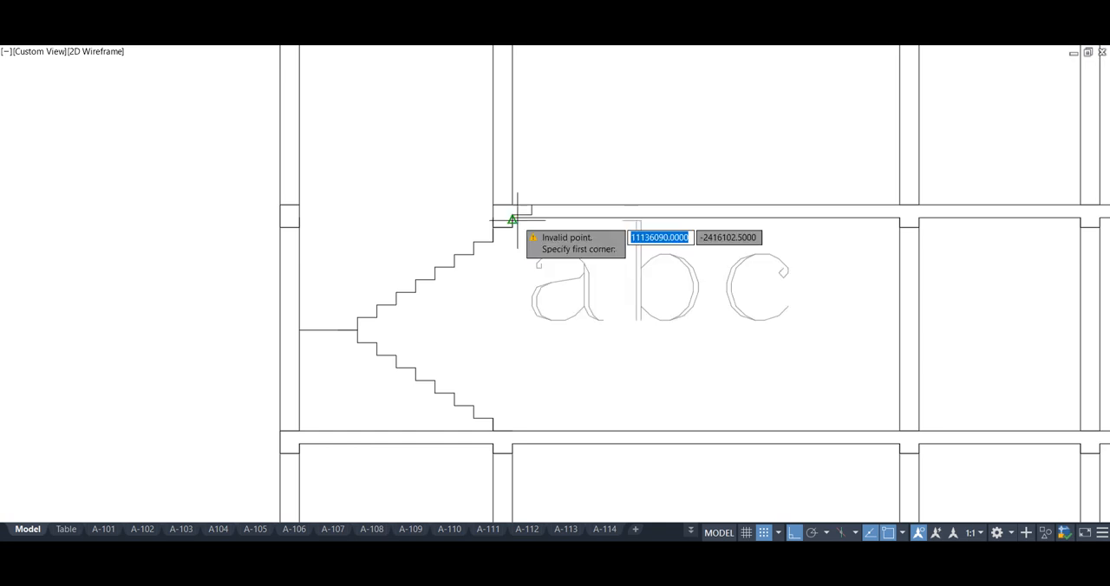
Trim the upper slab underside back to the stair's top riser and clear the column lines around the stair opening
{"action": "scroll", "coordinate": [515, 221], "scroll_direction": "up", "scroll_amount": 2}
{"action": "left_click", "coordinate": [540, 203]}
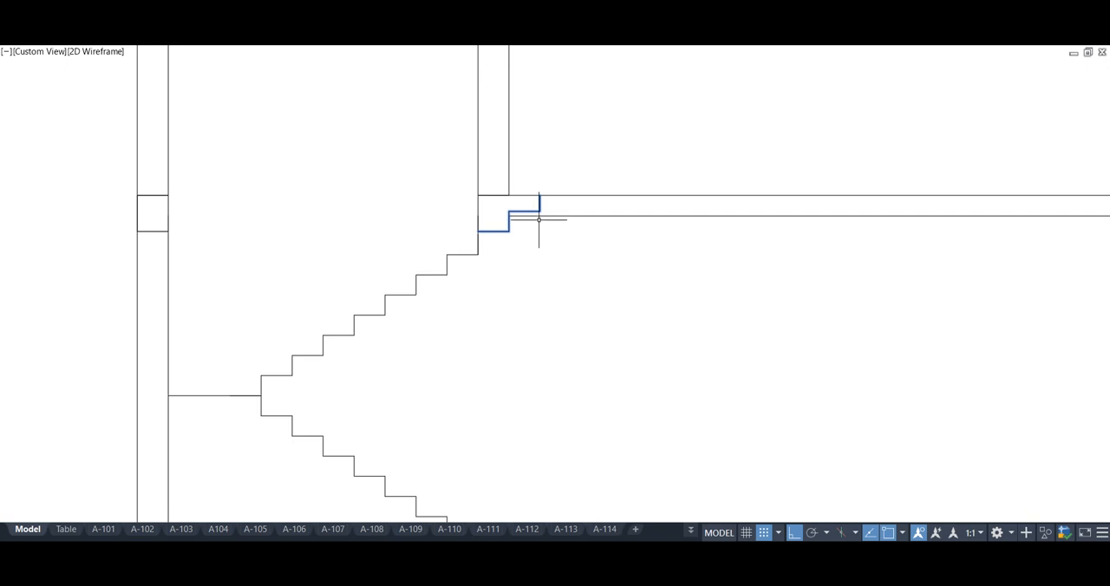
{"action": "scroll", "coordinate": [539, 225], "scroll_direction": "up", "scroll_amount": 4}
{"action": "type", "text": "pl"}
{"action": "key", "text": "Return"}
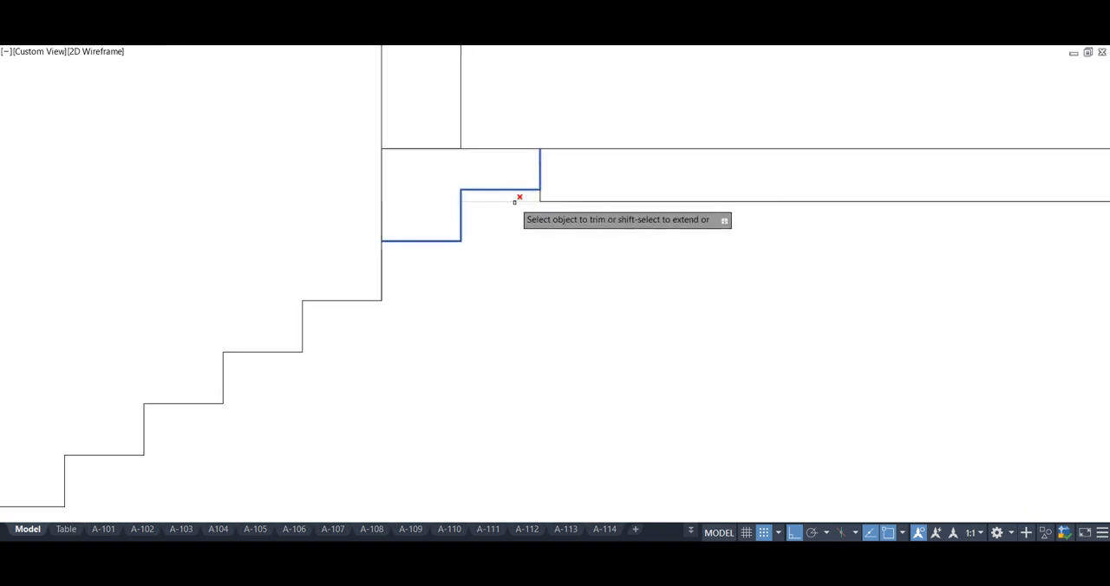
{"action": "scroll", "coordinate": [431, 251], "scroll_direction": "down", "scroll_amount": 4}
{"action": "scroll", "coordinate": [426, 222], "scroll_direction": "down", "scroll_amount": 4}
{"action": "scroll", "coordinate": [457, 218], "scroll_direction": "up", "scroll_amount": 4}
{"action": "key", "text": "Return"}
{"action": "left_click", "coordinate": [440, 262]}
{"action": "key", "text": "Escape"}
Move the two added top steps into line with the end of the upper flight
{"action": "left_click", "coordinate": [439, 300]}
{"action": "left_click", "coordinate": [461, 298]}
{"action": "left_click", "coordinate": [438, 284]}
{"action": "scroll", "coordinate": [441, 317], "scroll_direction": "up", "scroll_amount": 2}
{"action": "type", "text": "m"}
{"action": "key", "text": "Return"}
{"action": "left_click", "coordinate": [414, 289]}
{"action": "left_click", "coordinate": [414, 294]}
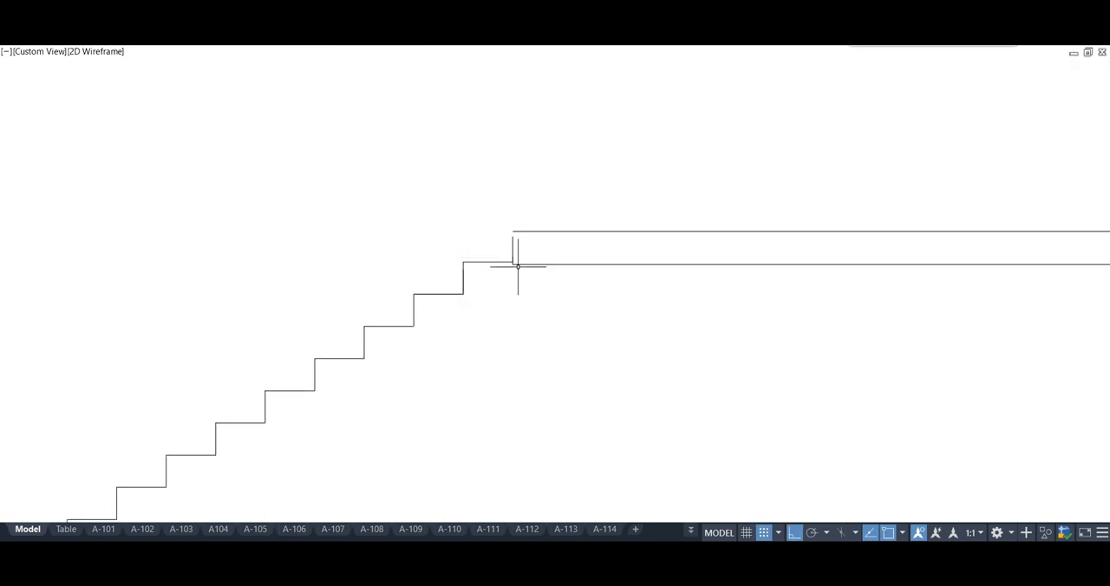
{"action": "key", "text": "Escape"}
{"action": "scroll", "coordinate": [511, 245], "scroll_direction": "down", "scroll_amount": 4}
{"action": "scroll", "coordinate": [453, 278], "scroll_direction": "up", "scroll_amount": 3}
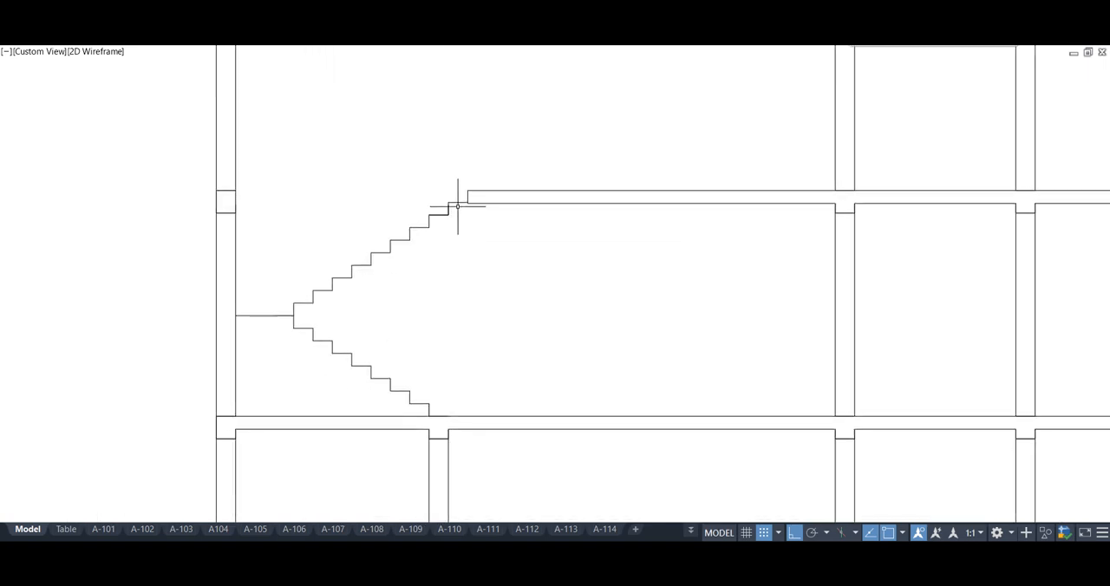
Try to offset the lower flight and landing profile downward to form the stair slab's underside
{"action": "left_click", "coordinate": [437, 228]}
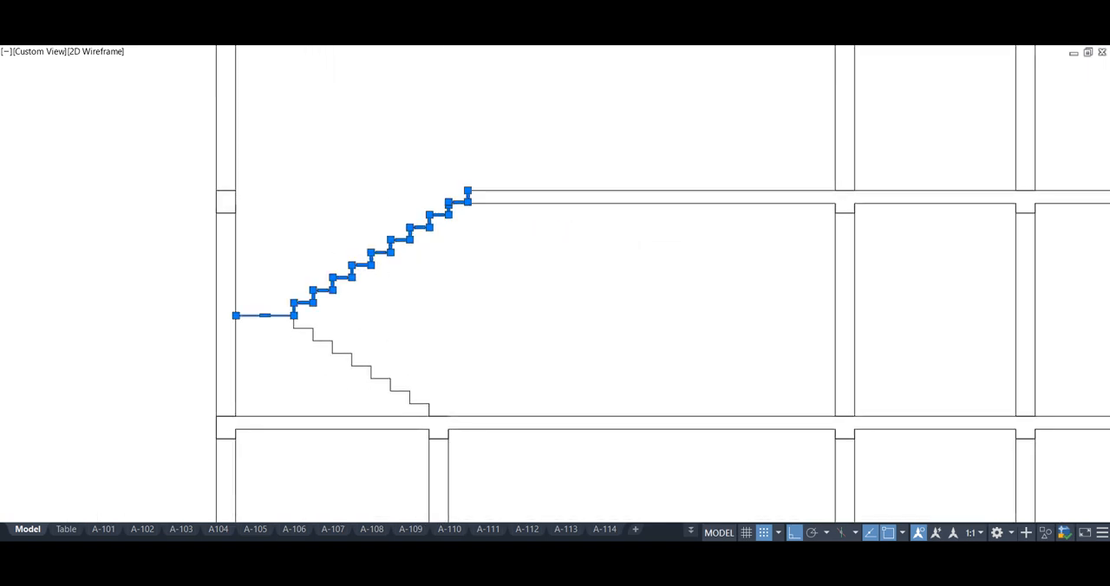
{"action": "type", "text": "h"}
{"action": "key", "text": "Return"}
{"action": "key", "text": "Escape"}
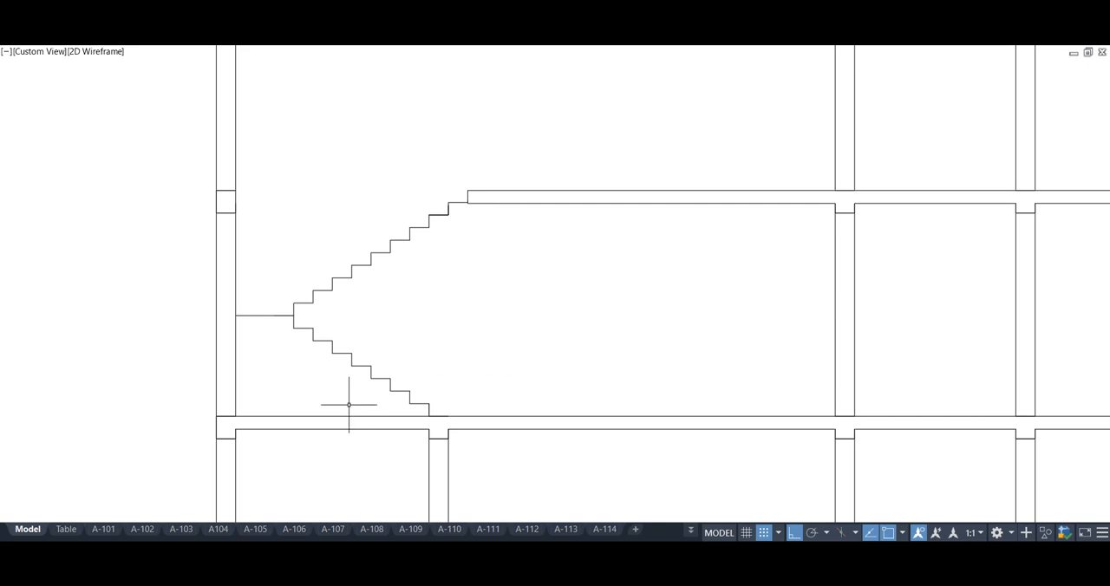
{"action": "middle_click_drag", "start_coordinate": [350, 392], "coordinate": [378, 385]}
{"action": "left_click", "coordinate": [379, 357]}
{"action": "left_click", "coordinate": [373, 380]}
{"action": "scroll", "coordinate": [296, 330], "scroll_direction": "up", "scroll_amount": 2}
{"action": "key", "text": "Escape"}
{"action": "scroll", "coordinate": [411, 327], "scroll_direction": "down", "scroll_amount": 6}
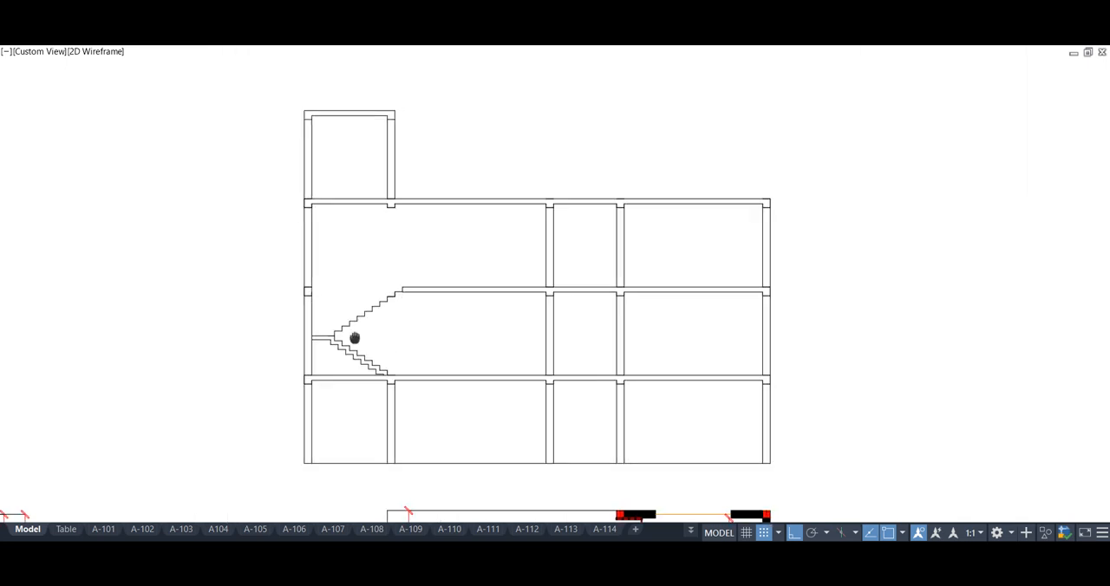
Try to offset the upper flight's stepped profile for the stair thickness and discard the offset copies
{"action": "scroll", "coordinate": [359, 336], "scroll_direction": "up", "scroll_amount": 4}
{"action": "key", "text": "Return"}
{"action": "key", "text": "Return"}
{"action": "left_click", "coordinate": [351, 300]}
{"action": "left_click", "coordinate": [445, 244]}
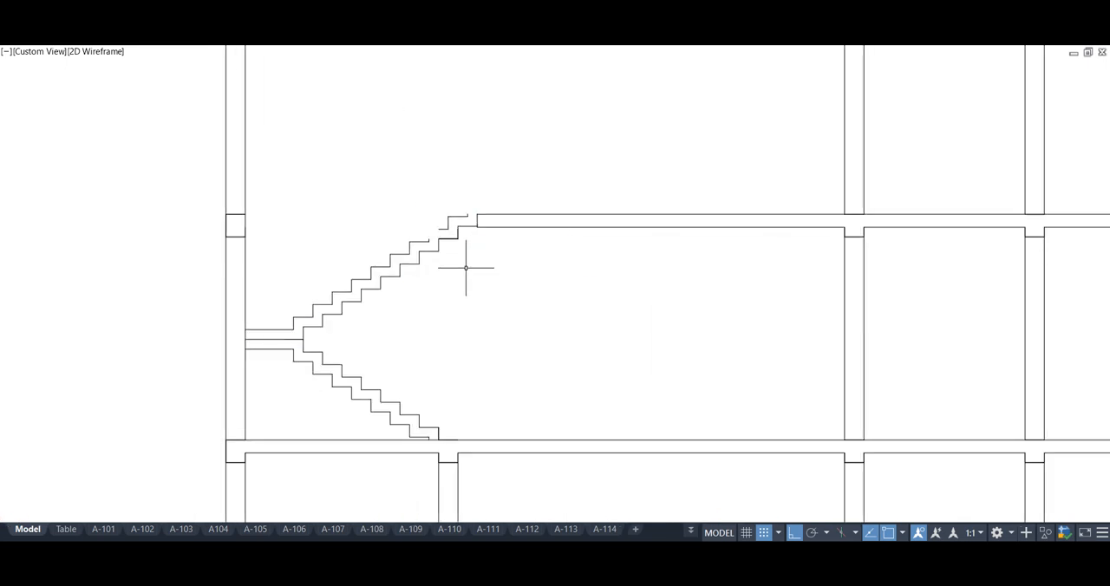
{"action": "scroll", "coordinate": [430, 239], "scroll_direction": "up", "scroll_amount": 6}
{"action": "left_click", "coordinate": [426, 232]}
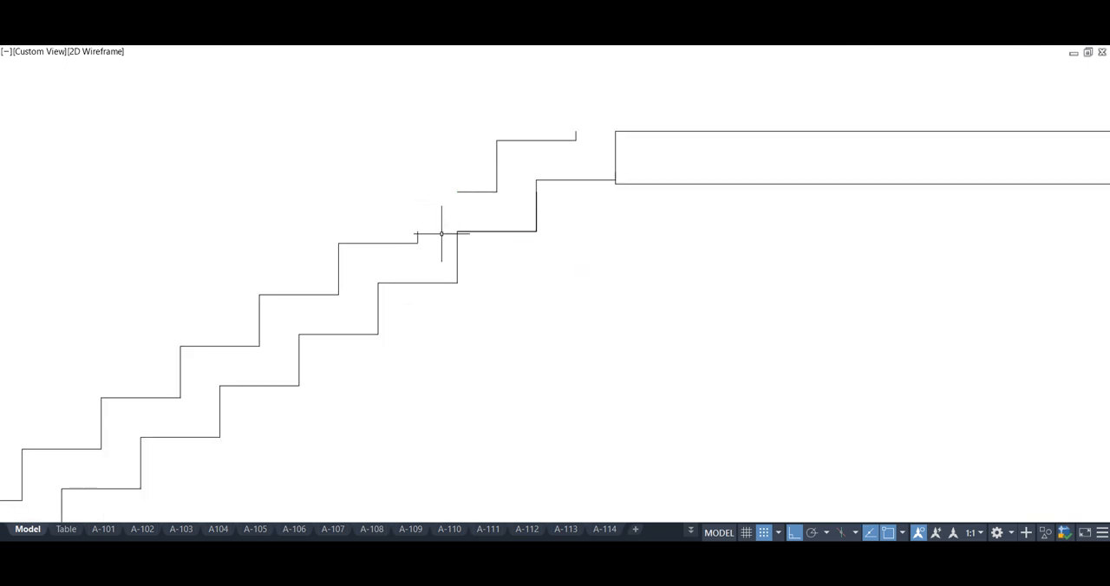
{"action": "scroll", "coordinate": [467, 303], "scroll_direction": "down", "scroll_amount": 6}
{"action": "scroll", "coordinate": [458, 277], "scroll_direction": "up", "scroll_amount": 6}
{"action": "scroll", "coordinate": [458, 290], "scroll_direction": "down", "scroll_amount": 6}
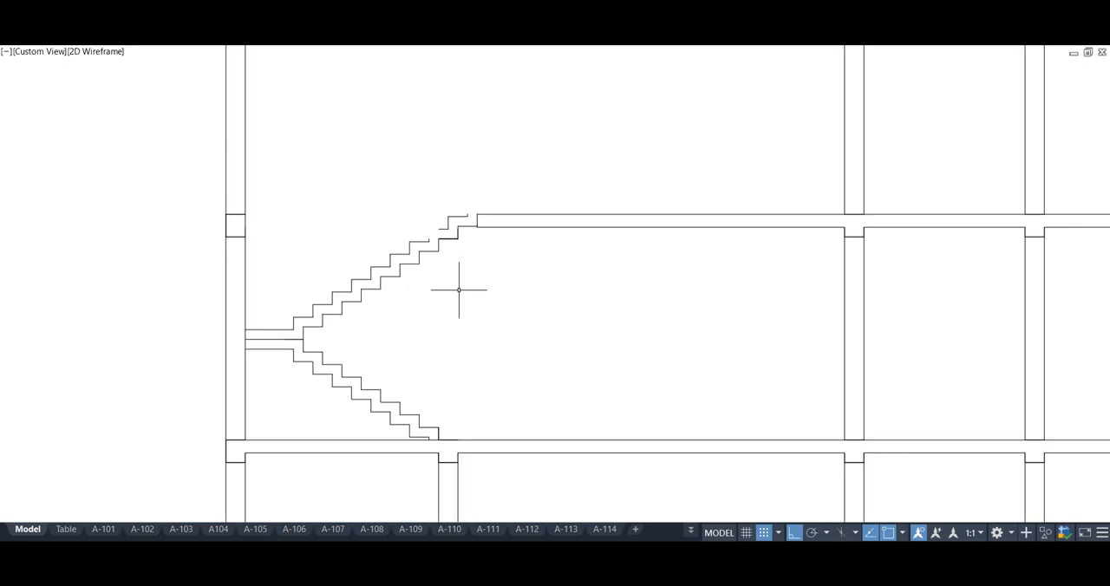
{"action": "scroll", "coordinate": [459, 290], "scroll_direction": "up", "scroll_amount": 2}
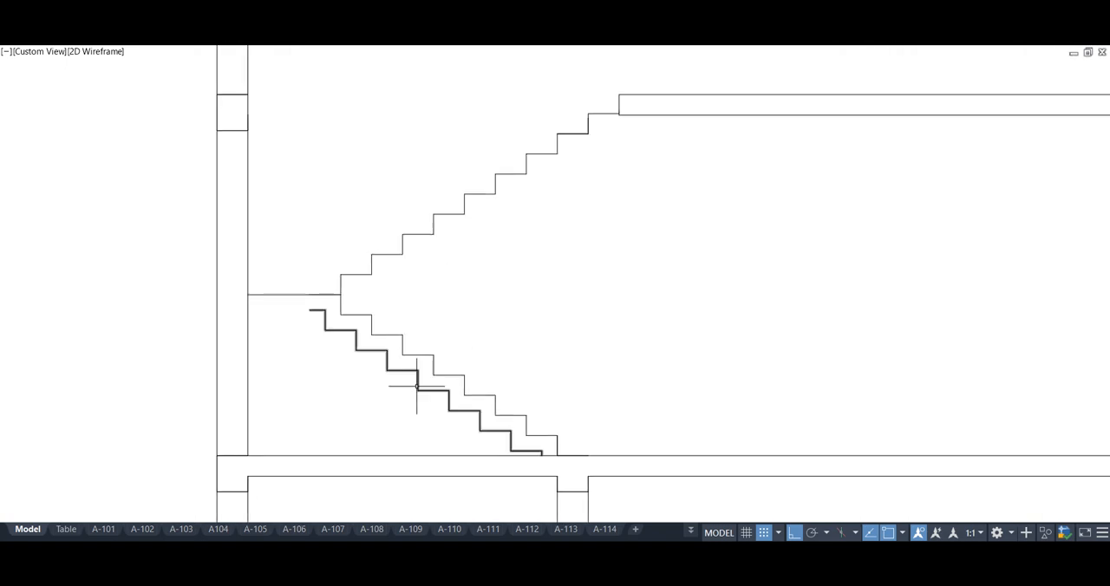
Draw a sloped line parallel beneath the lower flight as its underside and trim it at the floor slab
{"action": "left_click", "coordinate": [341, 296]}
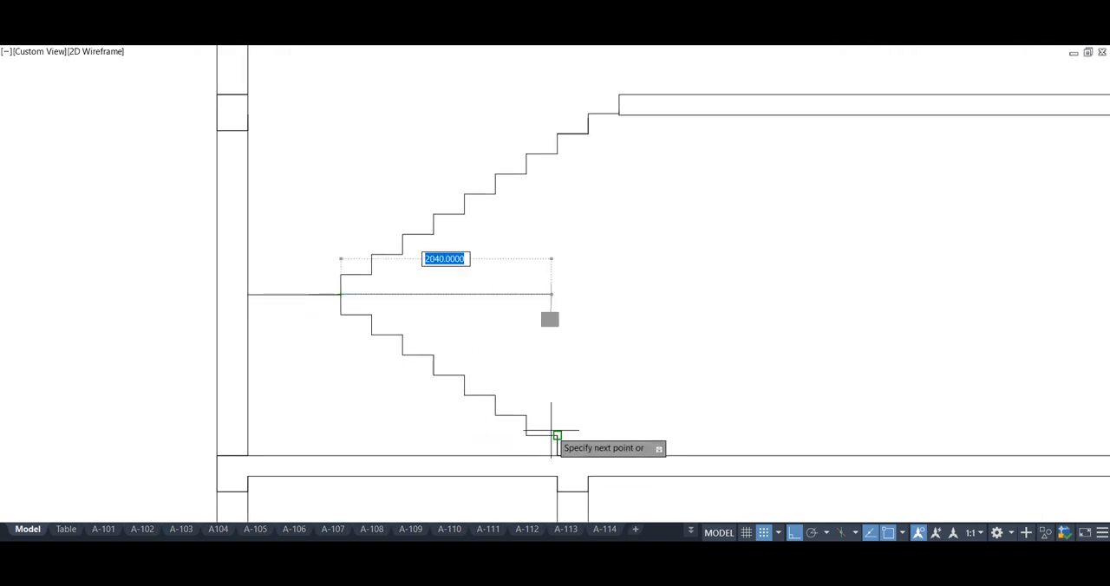
{"action": "left_click", "coordinate": [472, 391]}
{"action": "left_click", "coordinate": [447, 395]}
{"action": "key", "text": "space"}
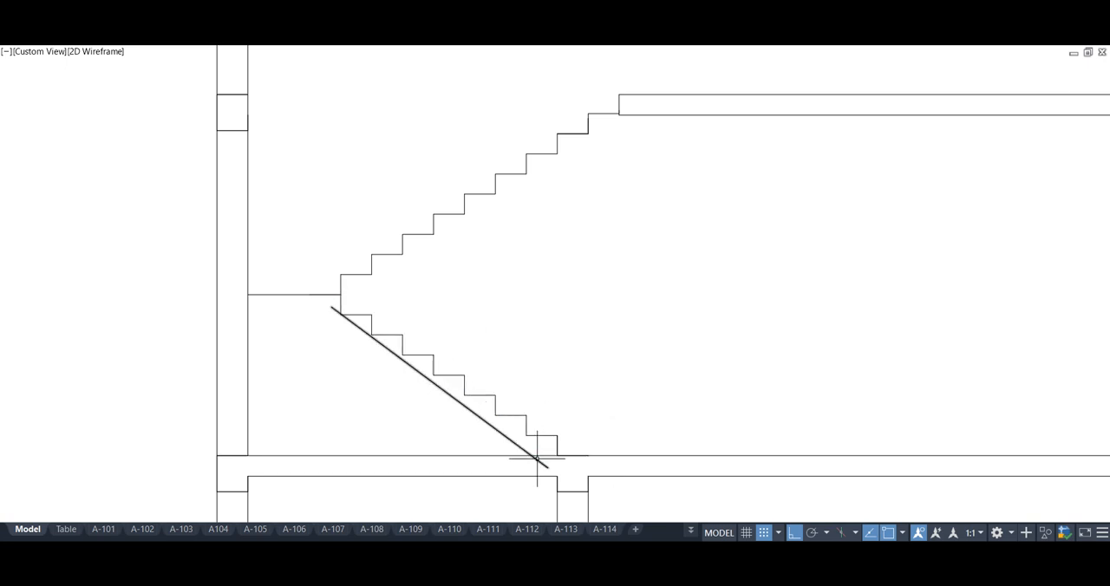
{"action": "left_click", "coordinate": [537, 460]}
Offset the landing line downward for the landing slab and join its underside to the lower flight's sloped line
{"action": "key", "text": "Escape"}
{"action": "type", "text": "o"}
{"action": "key", "text": "space"}
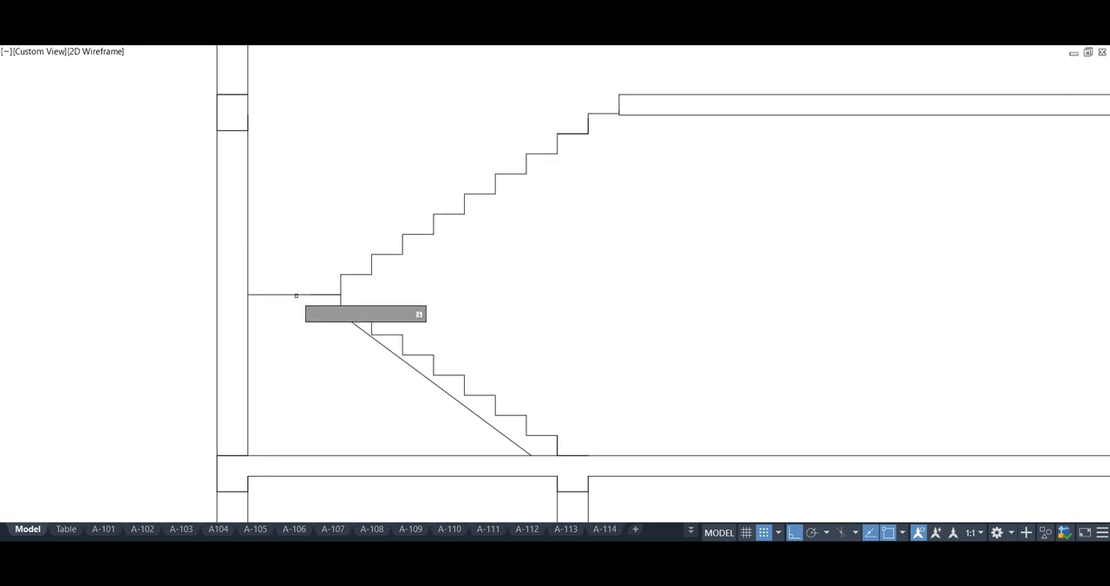
{"action": "scroll", "coordinate": [304, 316], "scroll_direction": "up", "scroll_amount": 4}
{"action": "scroll", "coordinate": [347, 312], "scroll_direction": "down", "scroll_amount": 4}
{"action": "scroll", "coordinate": [353, 317], "scroll_direction": "up", "scroll_amount": 4}
{"action": "left_click", "coordinate": [383, 291]}
{"action": "scroll", "coordinate": [355, 330], "scroll_direction": "down", "scroll_amount": 3}
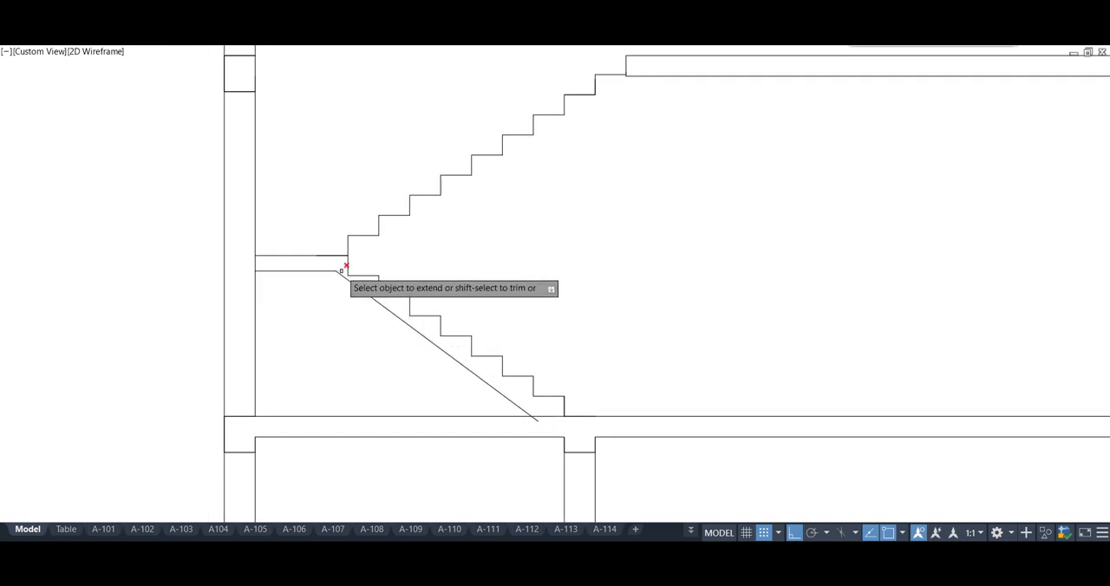
{"action": "scroll", "coordinate": [538, 417], "scroll_direction": "down", "scroll_amount": 3}
{"action": "scroll", "coordinate": [364, 382], "scroll_direction": "up", "scroll_amount": 5}
{"action": "scroll", "coordinate": [389, 367], "scroll_direction": "down", "scroll_amount": 2}
Draw the upper flight's sloped underside and extend it between the landing and the upper floor slab
{"action": "middle_click_drag", "start_coordinate": [389, 367], "coordinate": [419, 354]}
{"action": "type", "text": "l"}
{"action": "key", "text": "Return"}
{"action": "left_click", "coordinate": [649, 139]}
{"action": "key", "text": "Return"}
{"action": "left_click", "coordinate": [451, 281]}
{"action": "type", "text": "ex"}
{"action": "key", "text": "Return"}
{"action": "left_click", "coordinate": [386, 347]}
{"action": "left_click", "coordinate": [656, 154], "text": "shift"}
{"action": "scroll", "coordinate": [551, 302], "scroll_direction": "down", "scroll_amount": 4}
{"action": "mouse_move", "coordinate": [554, 299]}
{"action": "middle_mouse_down"}
{"action": "mouse_move", "coordinate": [426, 282]}
{"action": "mouse_move", "coordinate": [415, 299]}
{"action": "middle_mouse_up"}
{"action": "scroll", "coordinate": [433, 322], "scroll_direction": "down", "scroll_amount": 2}
{"action": "scroll", "coordinate": [434, 322], "scroll_direction": "up", "scroll_amount": 2}
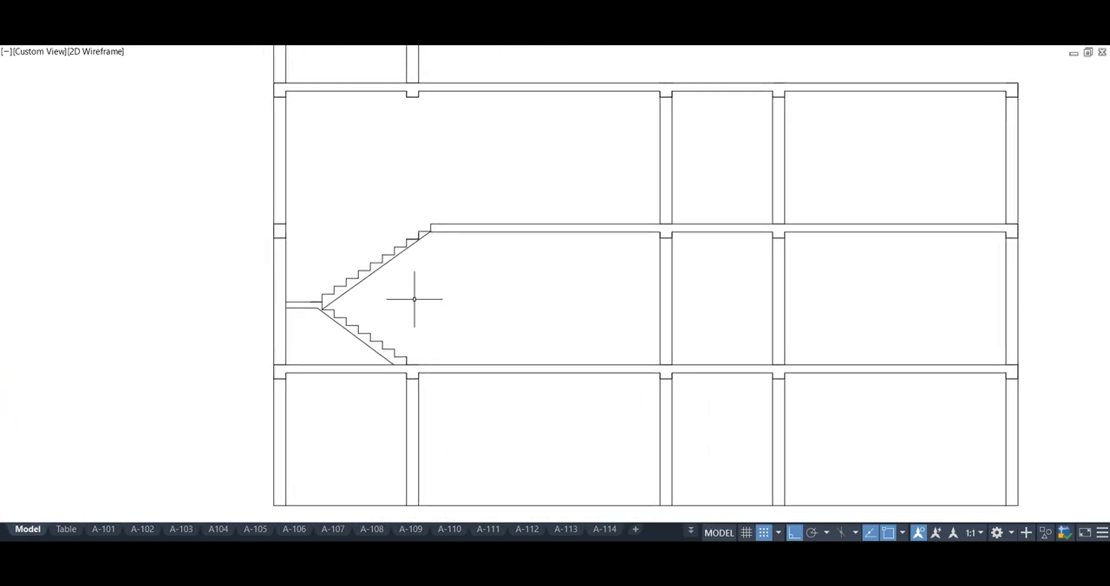
{"action": "left_click", "coordinate": [415, 358]}
{"action": "left_click", "coordinate": [306, 280]}
{"action": "left_click", "coordinate": [428, 283]}
{"action": "left_click", "coordinate": [354, 243]}
{"action": "left_click", "coordinate": [376, 218]}
{"action": "left_click", "coordinate": [434, 264]}
{"action": "scroll", "coordinate": [428, 312], "scroll_direction": "down", "scroll_amount": 2}
{"action": "scroll", "coordinate": [421, 322], "scroll_direction": "up", "scroll_amount": 2}
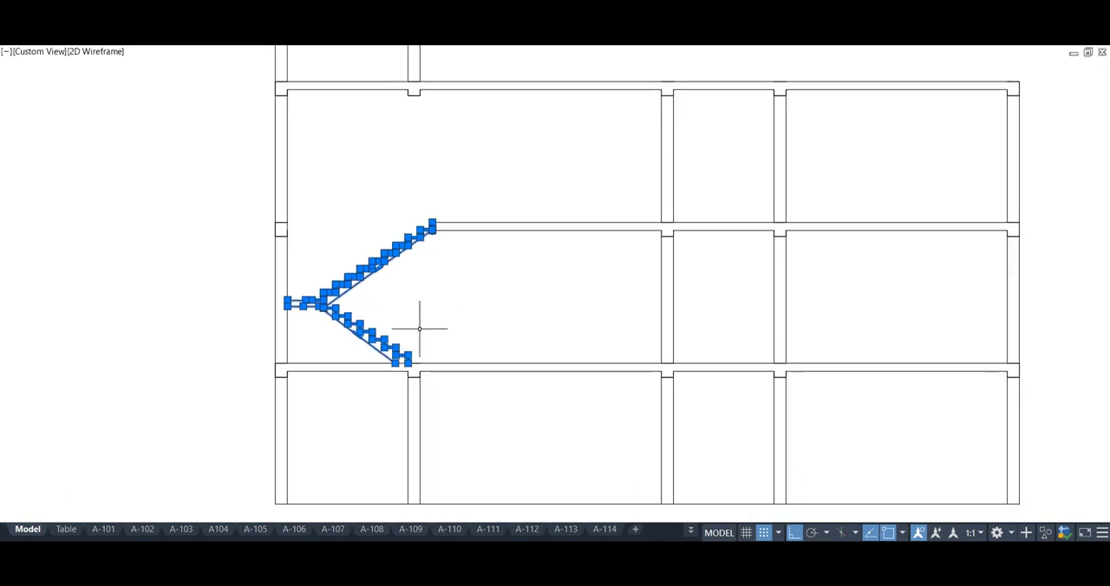
{"action": "type", "text": "mi"}
{"action": "key", "text": "Return"}
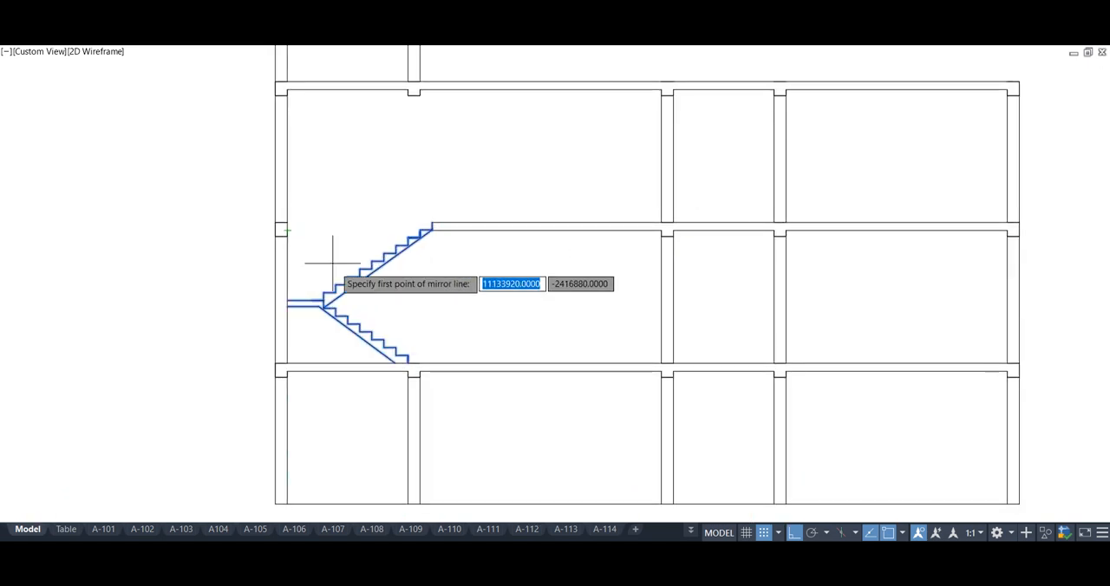
{"action": "key", "text": "Escape"}
Copy the complete staircase with its landing to the two storeys above, using the outer column's beam corner as base point
{"action": "left_click", "coordinate": [417, 358]}
{"action": "left_click", "coordinate": [297, 286]}
{"action": "type", "text": "co"}
{"action": "key", "text": "Return"}
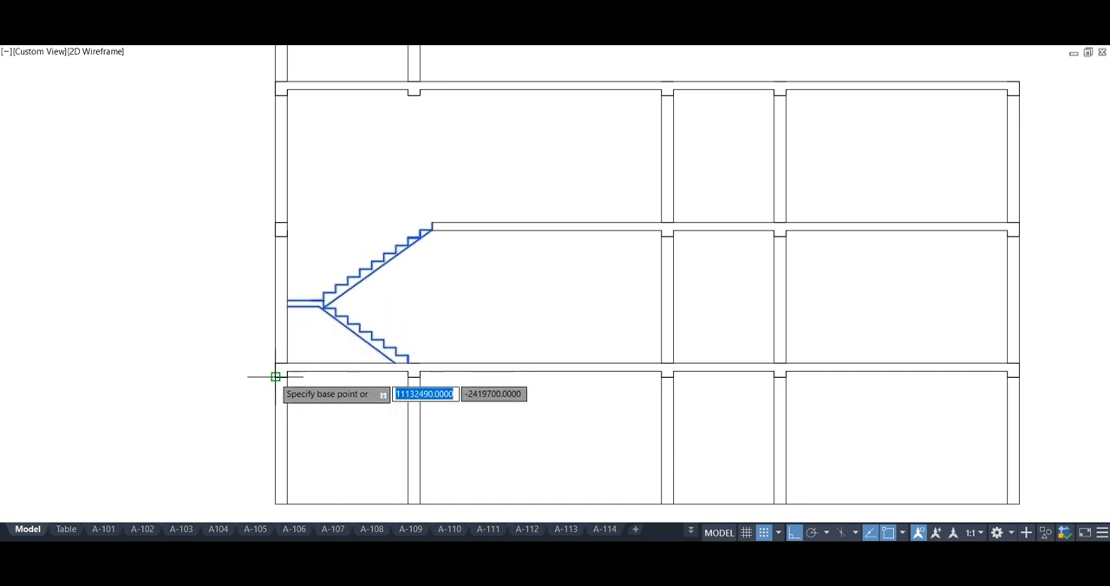
{"action": "left_click", "coordinate": [276, 376]}
{"action": "left_click", "coordinate": [276, 94]}
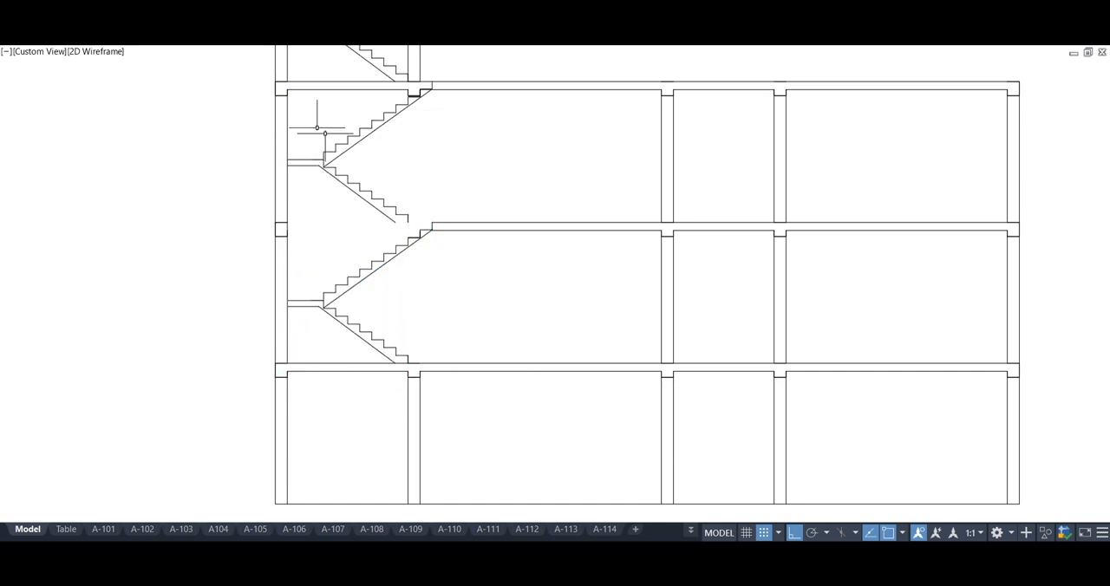
Connect the middle staircase's bottom riser to the floor slab edge with a line and extend its sloped underside to the steps below
{"action": "scroll", "coordinate": [390, 253], "scroll_direction": "up", "scroll_amount": 5}
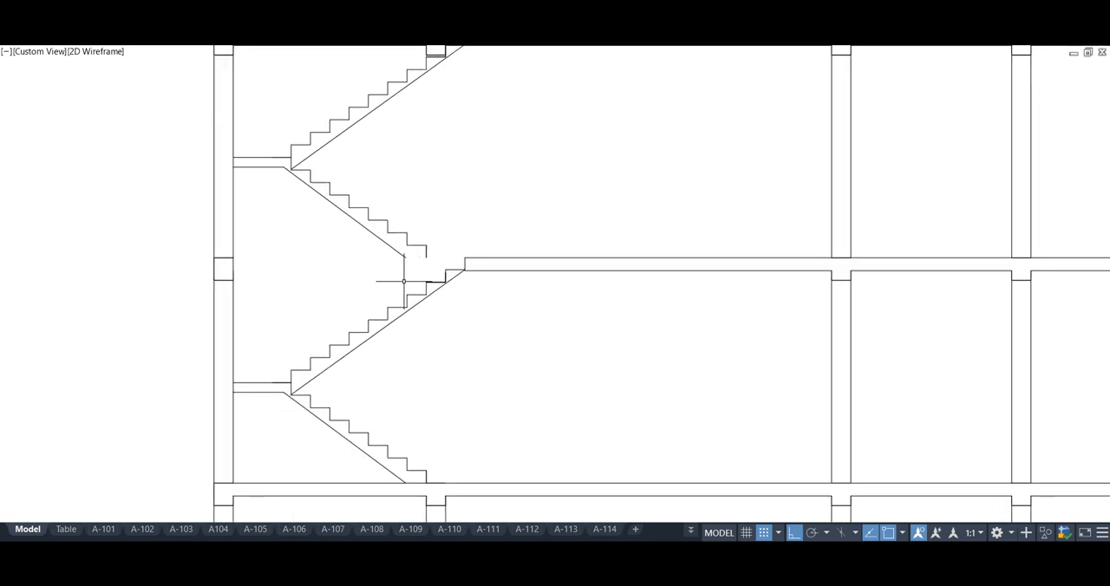
{"action": "scroll", "coordinate": [403, 281], "scroll_direction": "down", "scroll_amount": 4}
{"action": "middle_click_drag", "start_coordinate": [403, 281], "coordinate": [317, 298]}
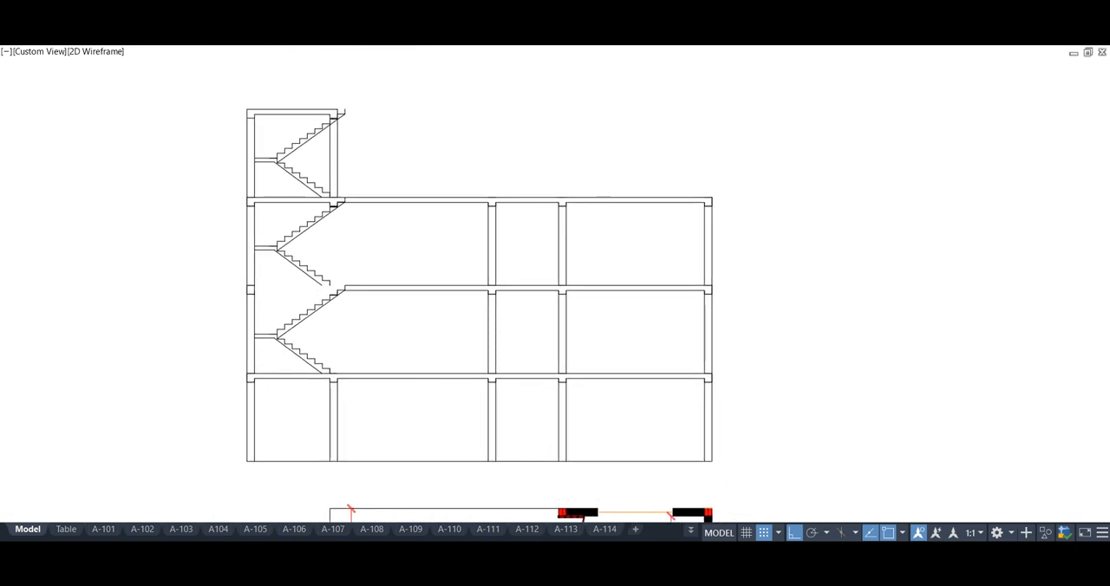
{"action": "scroll", "coordinate": [332, 286], "scroll_direction": "up", "scroll_amount": 9}
{"action": "type", "text": "l"}
{"action": "key", "text": "Return"}
{"action": "left_click", "coordinate": [422, 269]}
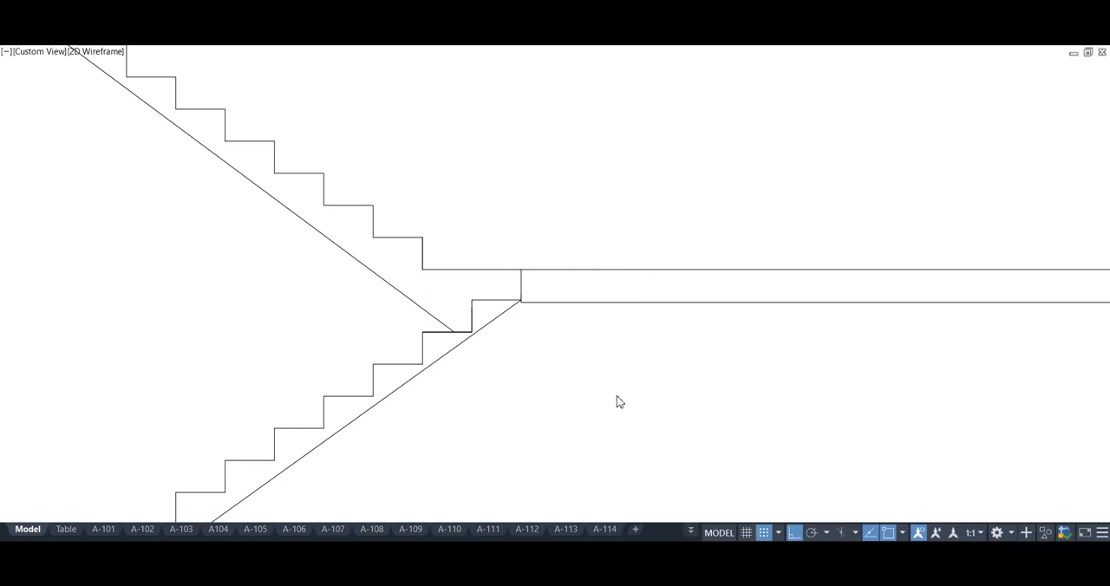
Draw the top edge of the stair roof slab's overhang outward from the inner staircase column
{"action": "scroll", "coordinate": [475, 130], "scroll_direction": "down", "scroll_amount": 8}
{"action": "left_click", "coordinate": [432, 116]}
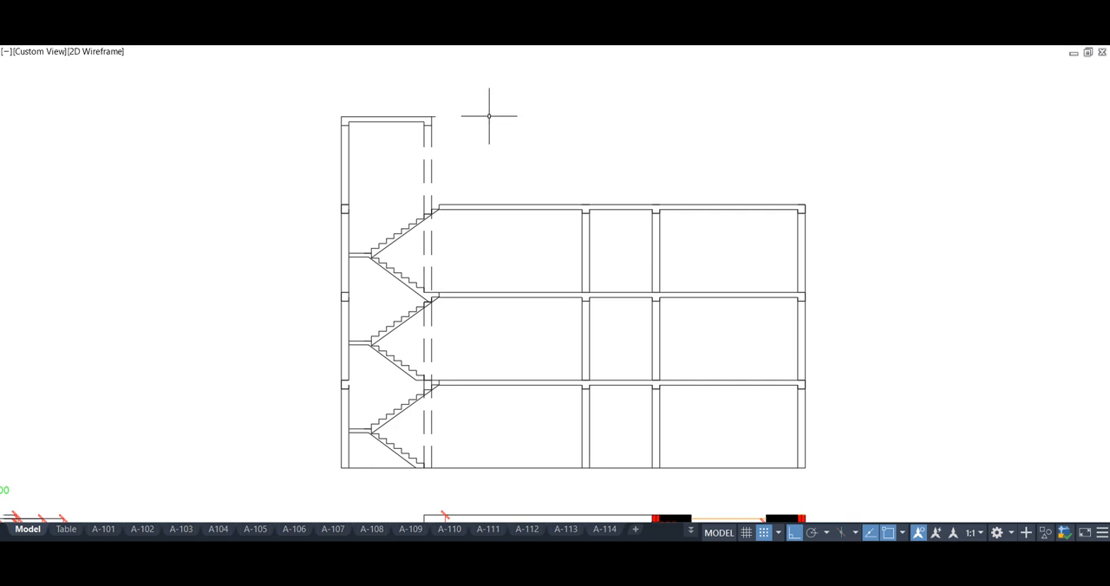
{"action": "scroll", "coordinate": [450, 130], "scroll_direction": "up", "scroll_amount": 2}
{"action": "left_click", "coordinate": [426, 108]}
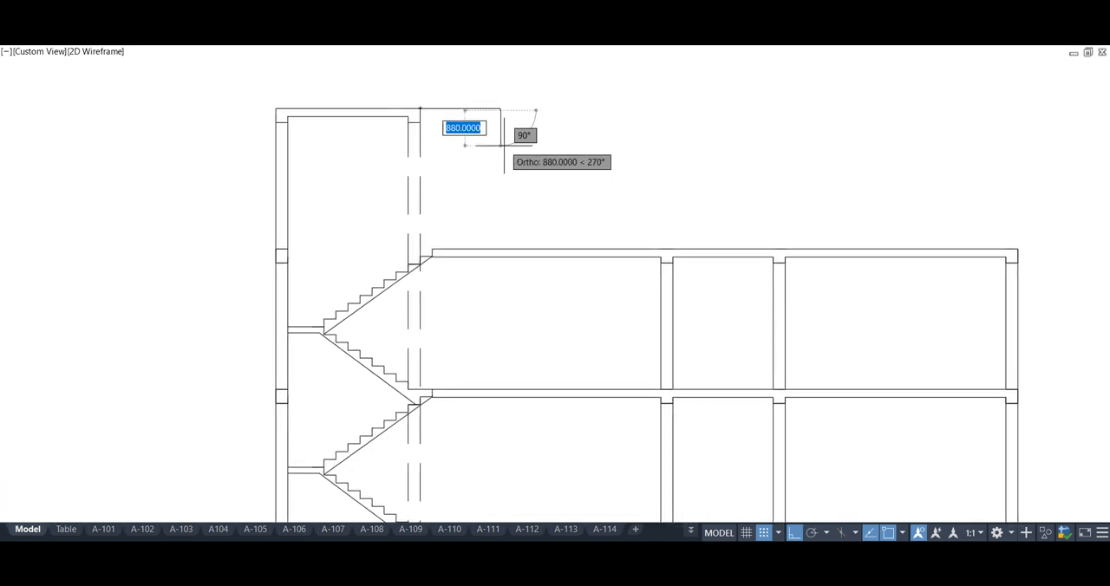
{"action": "scroll", "coordinate": [496, 111], "scroll_direction": "up", "scroll_amount": 4}
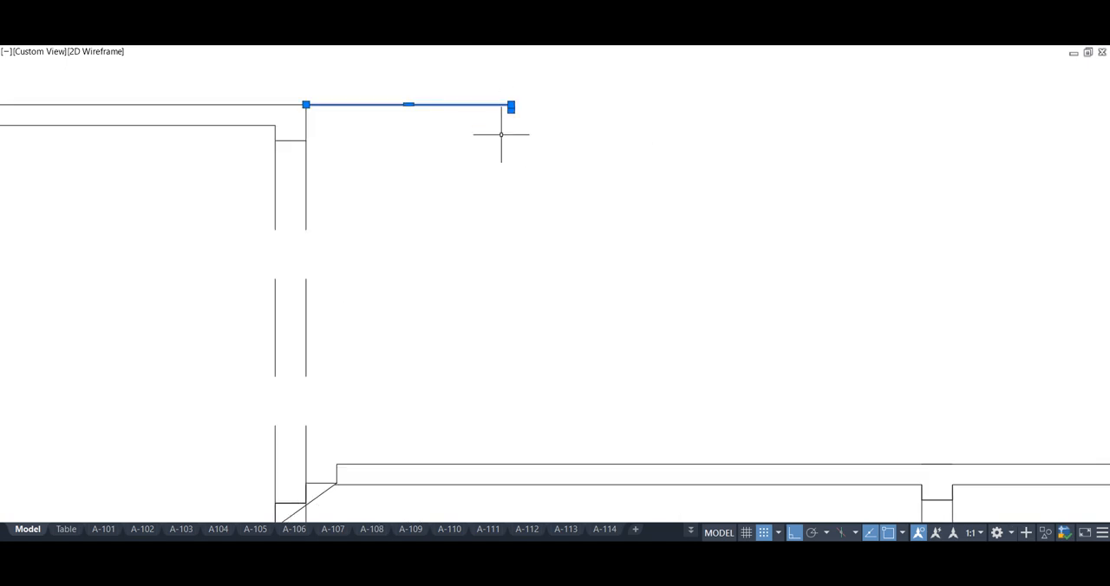
{"action": "type", "text": "p"}
{"action": "key", "text": "space"}
{"action": "key", "text": "Escape"}
Draw the overhang's end edge and underside back to the column and trim the line between the overhang and the roof slab
{"action": "type", "text": "pl"}
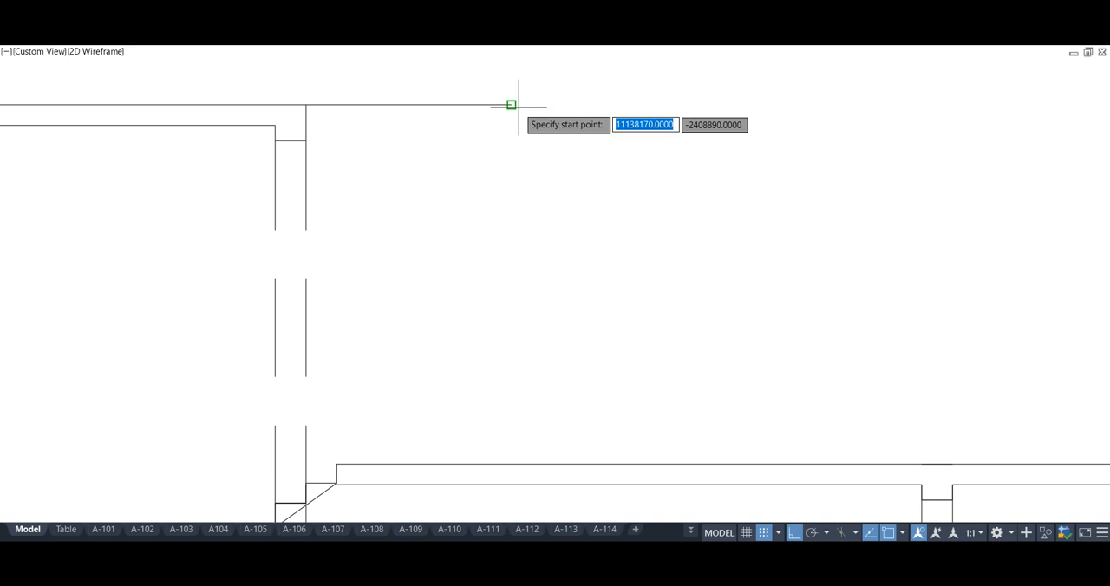
{"action": "key", "text": "space"}
{"action": "left_click", "coordinate": [511, 105]}
{"action": "left_click", "coordinate": [410, 126]}
{"action": "key", "text": "space"}
{"action": "type", "text": "extr"}
{"action": "key", "text": "space"}
{"action": "left_click", "coordinate": [305, 111]}
{"action": "key", "text": "Escape"}
Mirror the overhang to the opposite side of the stair roof slab about the slab's midpoint
{"action": "scroll", "coordinate": [608, 175], "scroll_direction": "down", "scroll_amount": 8}
{"action": "left_click", "coordinate": [604, 176]}
{"action": "key", "text": "Escape"}
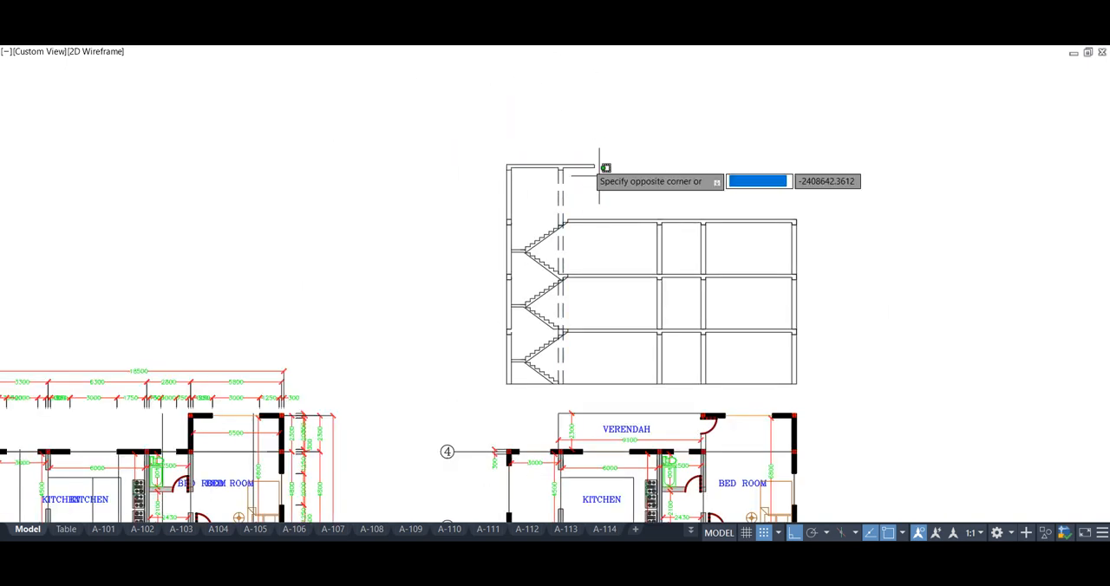
{"action": "left_click", "coordinate": [576, 166]}
{"action": "scroll", "coordinate": [565, 182], "scroll_direction": "up", "scroll_amount": 4}
{"action": "key", "text": "space"}
{"action": "left_click", "coordinate": [483, 146]}
{"action": "left_click", "coordinate": [481, 196]}
{"action": "key", "text": "space"}
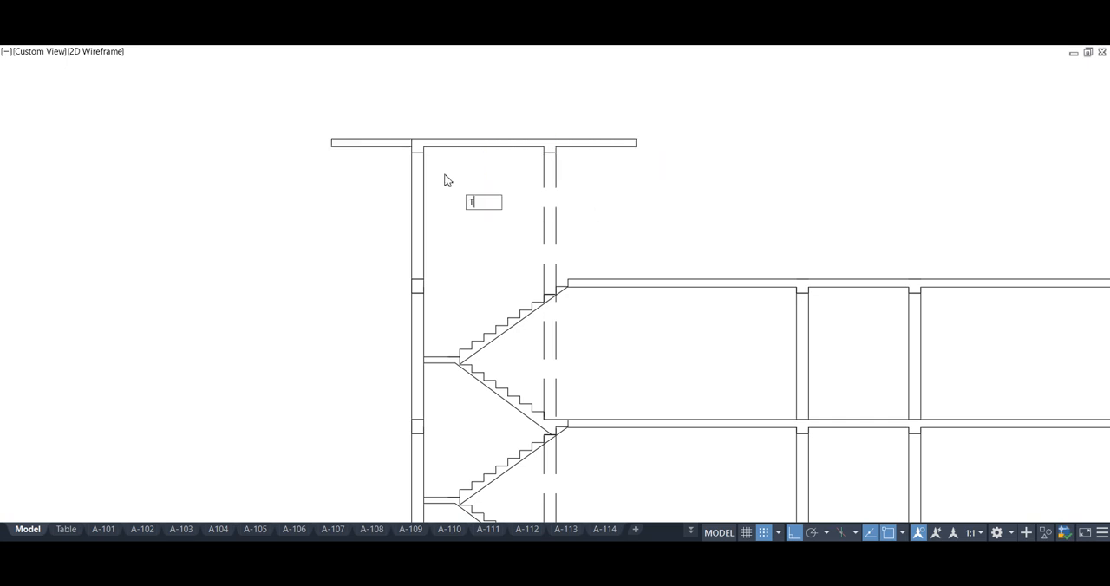
Trim the excess line where the mirrored overhang meets the outer column and roof slab
{"action": "type", "text": "tr"}
{"action": "scroll", "coordinate": [415, 146], "scroll_direction": "up", "scroll_amount": 3}
{"action": "left_click", "coordinate": [409, 140]}
{"action": "scroll", "coordinate": [351, 186], "scroll_direction": "down", "scroll_amount": 10}
{"action": "scroll", "coordinate": [547, 229], "scroll_direction": "up", "scroll_amount": 5}
Copy the roof slab overhang to the far outer column's edge at the two upper floor slabs
{"action": "middle_click_drag", "start_coordinate": [566, 232], "coordinate": [595, 233]}
{"action": "middle_click_drag", "start_coordinate": [230, 144], "coordinate": [270, 156]}
{"action": "left_click", "coordinate": [277, 115]}
{"action": "left_click", "coordinate": [266, 92]}
{"action": "type", "text": "co"}
{"action": "key", "text": "space"}
{"action": "left_click", "coordinate": [232, 104]}
{"action": "left_click", "coordinate": [605, 104]}
{"action": "left_click", "coordinate": [605, 189]}
{"action": "left_click", "coordinate": [610, 275]}
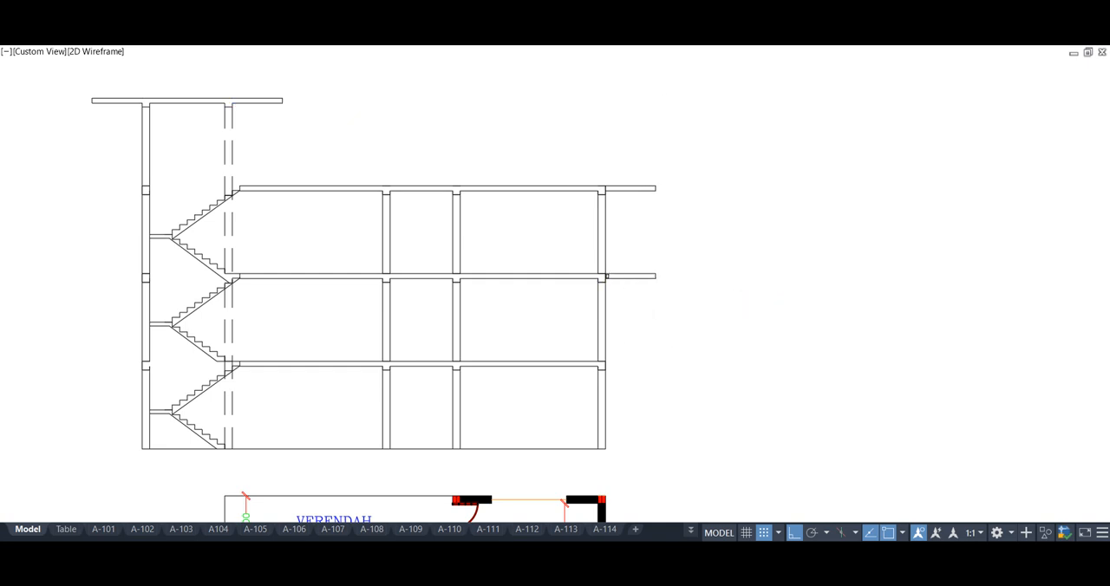
{"action": "key", "text": "space"}
Trim the column lines between the copied overhangs and the two upper floor slabs
{"action": "scroll", "coordinate": [604, 277], "scroll_direction": "up", "scroll_amount": 8}
{"action": "left_click", "coordinate": [616, 274]}
{"action": "middle_click_drag", "start_coordinate": [602, 243], "coordinate": [615, 335]}
{"action": "left_click", "coordinate": [605, 353]}
{"action": "scroll", "coordinate": [605, 364], "scroll_direction": "down", "scroll_amount": 6}
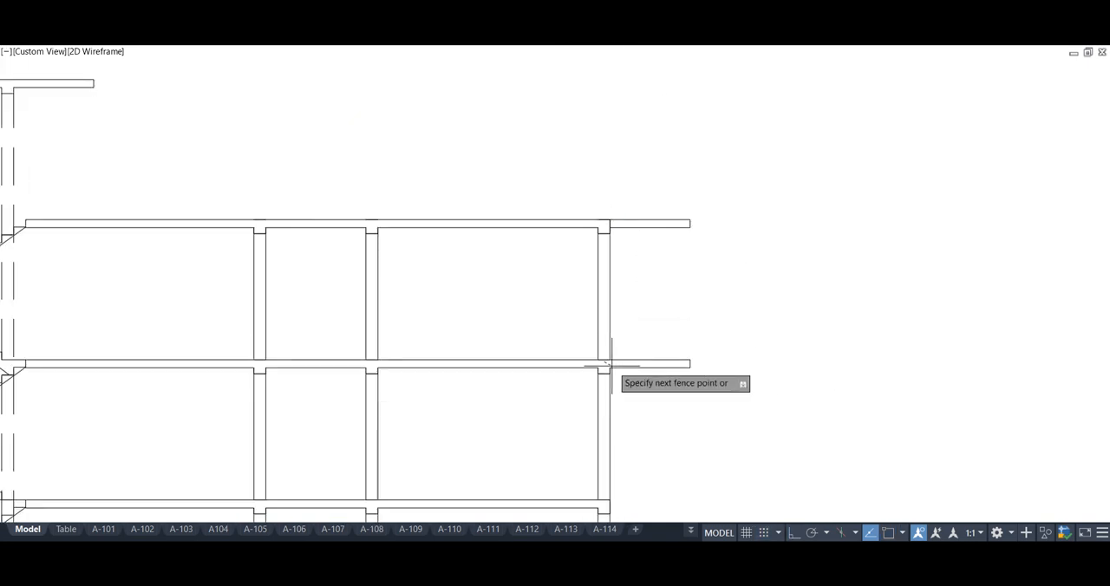
{"action": "scroll", "coordinate": [606, 226], "scroll_direction": "up", "scroll_amount": 6}
{"action": "key", "text": "Escape"}
{"action": "scroll", "coordinate": [618, 219], "scroll_direction": "down", "scroll_amount": 7}
{"action": "scroll", "coordinate": [619, 321], "scroll_direction": "up", "scroll_amount": 8}
{"action": "key", "text": "space"}
{"action": "key", "text": "Escape"}
{"action": "scroll", "coordinate": [625, 329], "scroll_direction": "down", "scroll_amount": 10}
{"action": "scroll", "coordinate": [519, 377], "scroll_direction": "up", "scroll_amount": 2}
{"action": "middle_click_drag", "start_coordinate": [524, 380], "coordinate": [506, 400]}
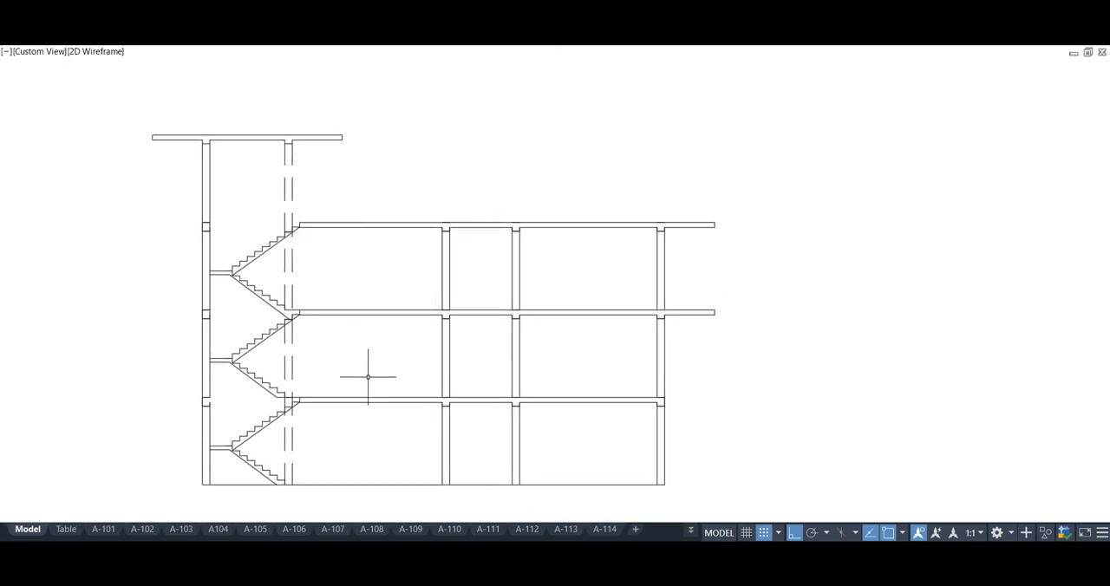
Change the inner staircase column's dashed edge line to a finely dotted linetype
{"action": "double_click", "coordinate": [288, 194]}
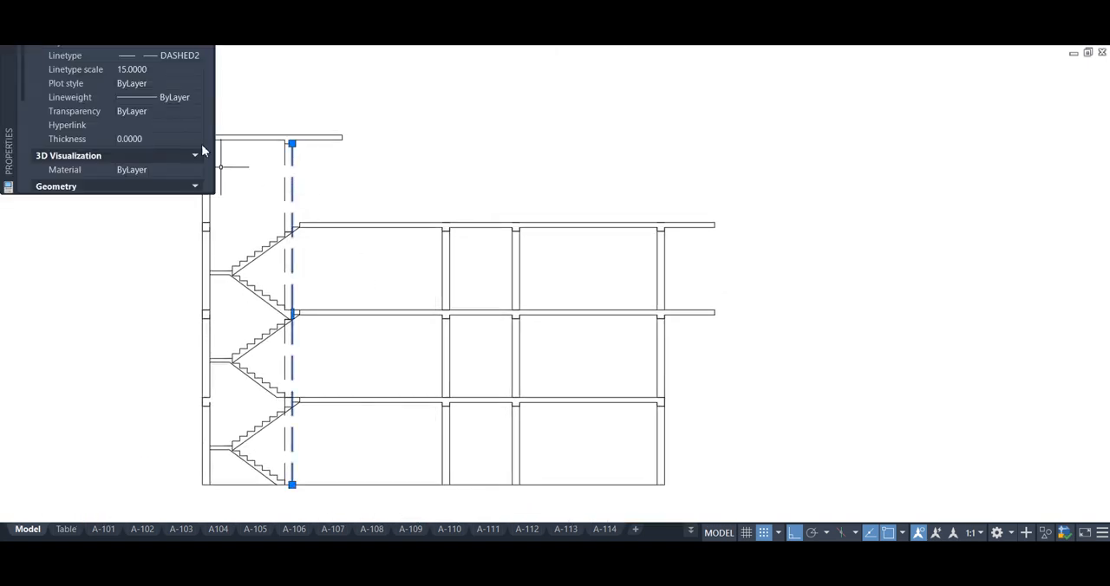
{"action": "left_click", "coordinate": [150, 54]}
{"action": "left_click", "coordinate": [155, 89]}
{"action": "key", "text": "Escape"}
Match the dotted line properties onto the inner columns' edge lines on all three storeys
{"action": "left_click", "coordinate": [292, 178]}
{"action": "key", "text": "Return"}
{"action": "left_click", "coordinate": [294, 195]}
{"action": "left_click", "coordinate": [523, 290]}
{"action": "left_click", "coordinate": [425, 273]}
{"action": "left_click", "coordinate": [526, 359]}
{"action": "left_click", "coordinate": [415, 371]}
{"action": "left_click", "coordinate": [520, 434]}
{"action": "left_click", "coordinate": [421, 446]}
{"action": "key", "text": "Return"}
Extend the staircase-side outer column's ground-storey edge up to the first-floor beam
{"action": "type", "text": "ex"}
{"action": "key", "text": "Return"}
{"action": "left_click", "coordinate": [209, 417]}
{"action": "key", "text": "Return"}
{"action": "middle_click_drag", "start_coordinate": [174, 426], "coordinate": [179, 427]}
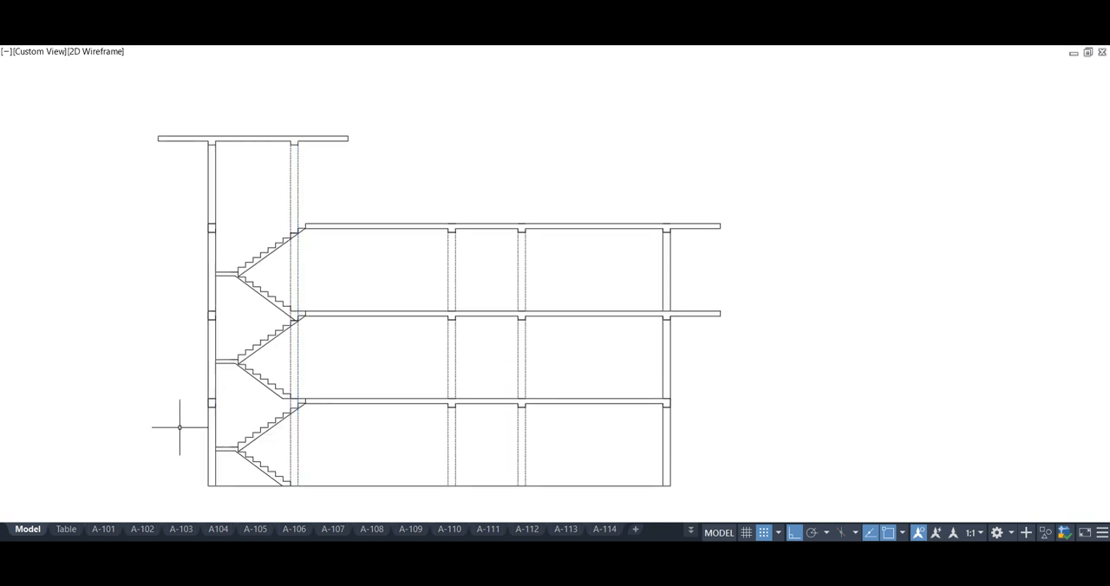
Copy the overhang beside the stair roof slab down to the two floor levels below, along the outer column
{"action": "type", "text": "o"}
{"action": "key", "text": "Return"}
{"action": "left_click", "coordinate": [215, 139]}
{"action": "left_click", "coordinate": [215, 227]}
{"action": "left_click", "coordinate": [215, 319]}
{"action": "key", "text": "Return"}
{"action": "scroll", "coordinate": [195, 319], "scroll_direction": "up", "scroll_amount": 2}
Trim the outer column lines crossing the joints between the copied overhangs and the floor beams
{"action": "type", "text": "tr"}
{"action": "key", "text": "Return"}
{"action": "middle_click_drag", "start_coordinate": [227, 305], "coordinate": [236, 219]}
{"action": "scroll", "coordinate": [236, 219], "scroll_direction": "up", "scroll_amount": 1}
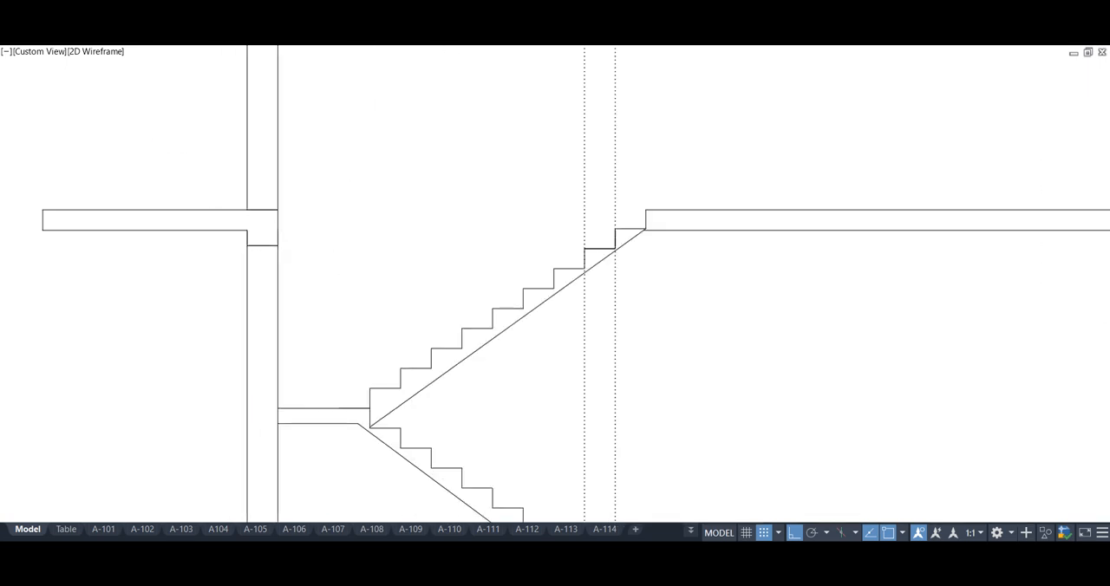
{"action": "scroll", "coordinate": [177, 214], "scroll_direction": "down", "scroll_amount": 3}
{"action": "middle_click_drag", "start_coordinate": [293, 309], "coordinate": [321, 314]}
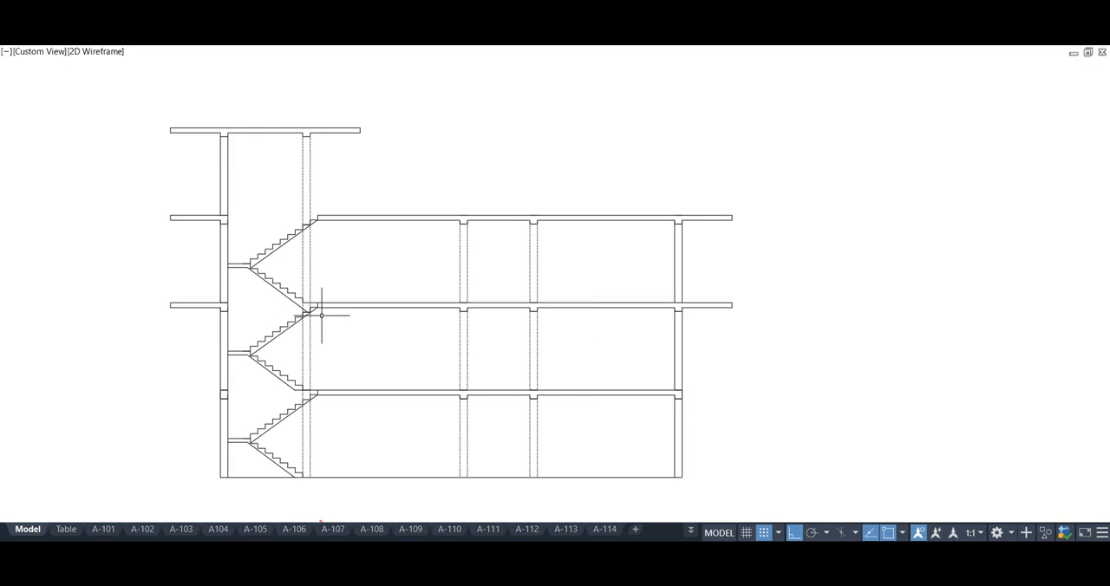
Draw the outer half of a footing from the base of the column opposite the staircase, projecting 1000 outward
{"action": "scroll", "coordinate": [617, 502], "scroll_direction": "up", "scroll_amount": 1}
{"action": "middle_click_drag", "start_coordinate": [618, 502], "coordinate": [574, 472]}
{"action": "type", "text": "pl"}
{"action": "key", "text": "Return"}
{"action": "left_click", "coordinate": [676, 433]}
{"action": "key", "text": "Escape"}
{"action": "key", "text": "space"}
{"action": "left_click", "coordinate": [676, 433]}
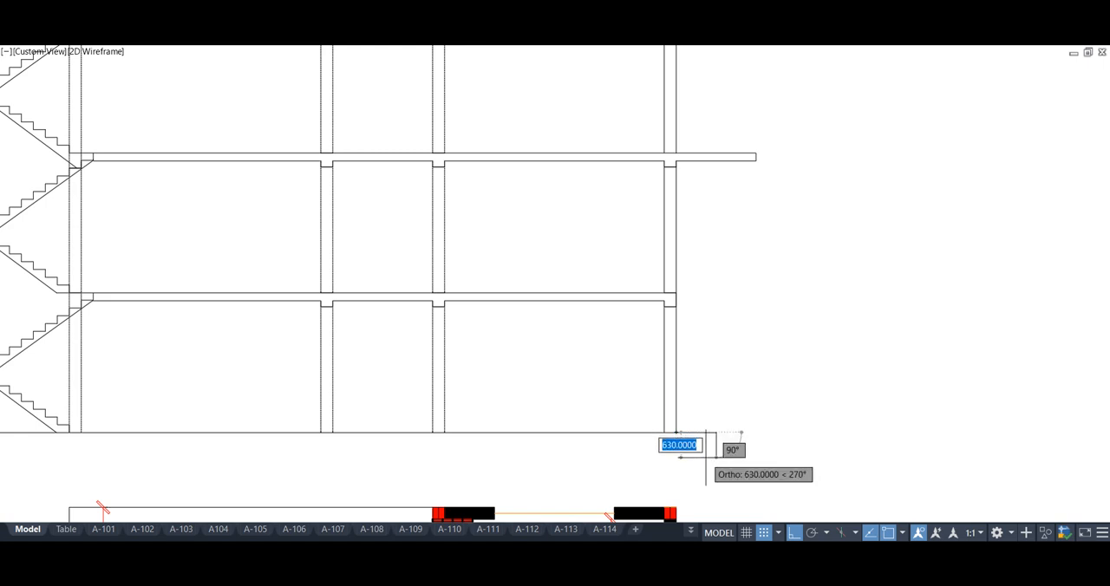
{"action": "type", "text": "1000"}
{"action": "key", "text": "Return"}
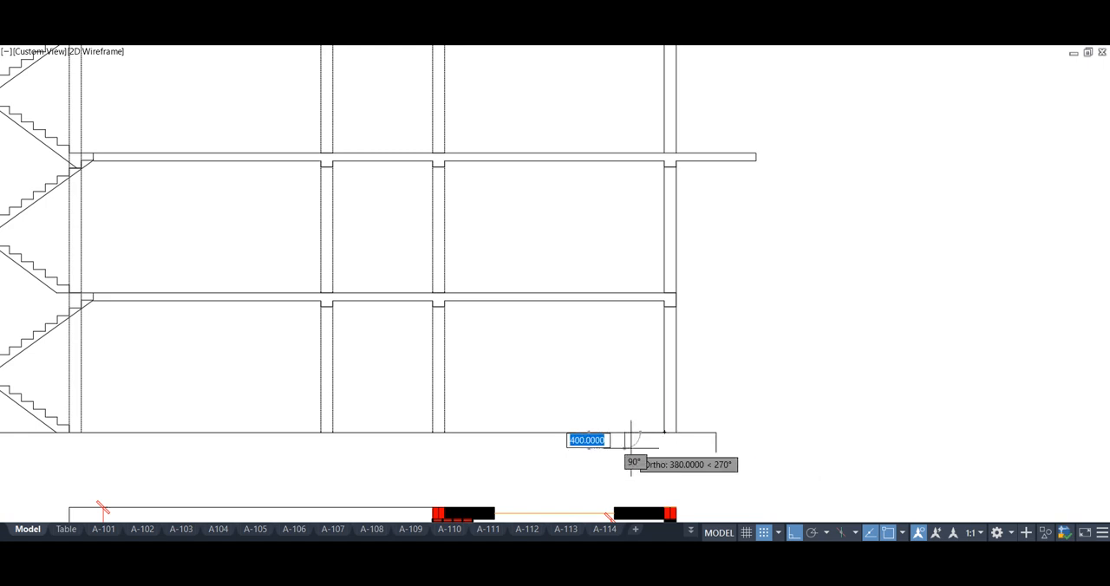
Draw the footing's inner half from the column's other edge and trim the outline into a closed rectangle
{"action": "key", "text": "Return"}
{"action": "left_click", "coordinate": [830, 403]}
{"action": "key", "text": "Escape"}
{"action": "type", "text": "tr"}
{"action": "key", "text": "space"}
{"action": "left_click", "coordinate": [747, 453]}
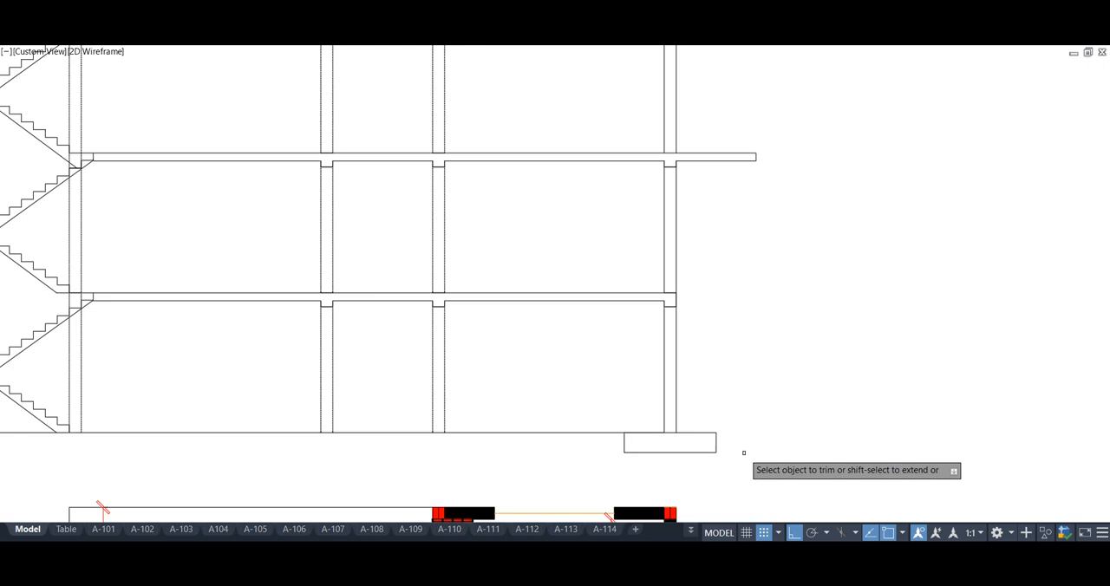
{"action": "key", "text": "Escape"}
Copy the finished footing to the bases of the other four columns, using the column's bottom corner as base point
{"action": "left_click_drag", "start_coordinate": [744, 459], "coordinate": [703, 428]}
{"action": "type", "text": "co"}
{"action": "key", "text": "space"}
{"action": "left_click", "coordinate": [676, 433]}
{"action": "left_click", "coordinate": [445, 433]}
{"action": "left_click", "coordinate": [333, 433]}
{"action": "middle_click_drag", "start_coordinate": [253, 448], "coordinate": [652, 427]}
{"action": "left_click", "coordinate": [483, 410]}
{"action": "left_click", "coordinate": [350, 410]}
{"action": "key", "text": "Escape"}
Draw one combined footing rectangle over the overlapping footings of the outer and inner staircase columns
{"action": "mouse_move", "coordinate": [403, 439]}
{"action": "middle_mouse_down"}
{"action": "mouse_move", "coordinate": [377, 435]}
{"action": "mouse_move", "coordinate": [381, 419]}
{"action": "middle_mouse_up"}
{"action": "type", "text": "rec"}
{"action": "key", "text": "space"}
{"action": "left_click", "coordinate": [271, 406]}
{"action": "left_click", "coordinate": [495, 427]}
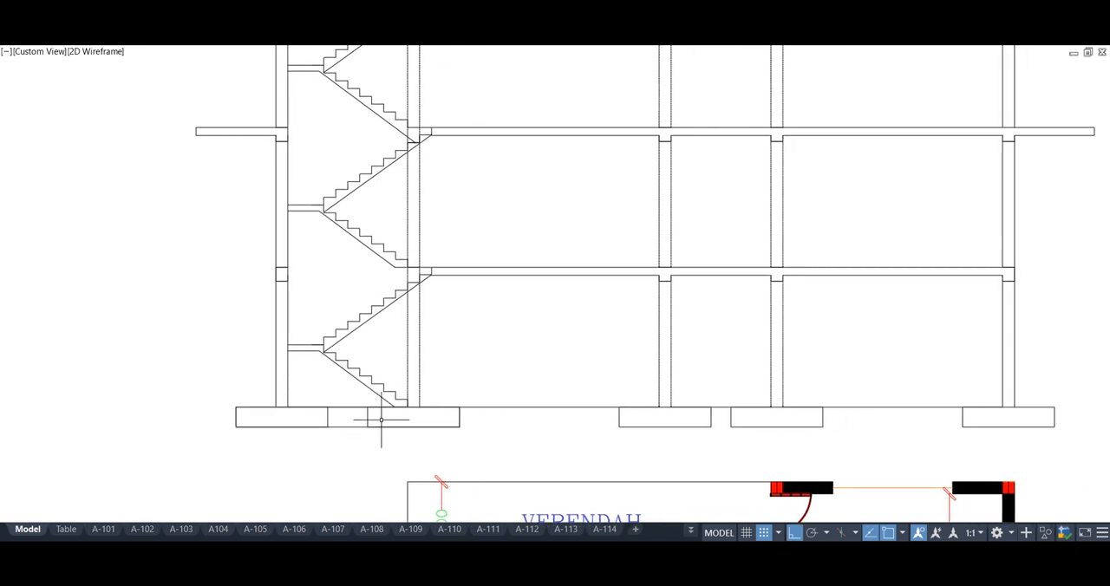
Draw one combined footing rectangle spanning the footings of the two middle columns
{"action": "middle_click_drag", "start_coordinate": [540, 435], "coordinate": [330, 414]}
{"action": "type", "text": "rec"}
{"action": "key", "text": "space"}
{"action": "left_click", "coordinate": [408, 387]}
{"action": "left_click", "coordinate": [612, 407]}
{"action": "scroll", "coordinate": [465, 399], "scroll_direction": "down", "scroll_amount": 2}
{"action": "middle_click_drag", "start_coordinate": [458, 418], "coordinate": [448, 488]}
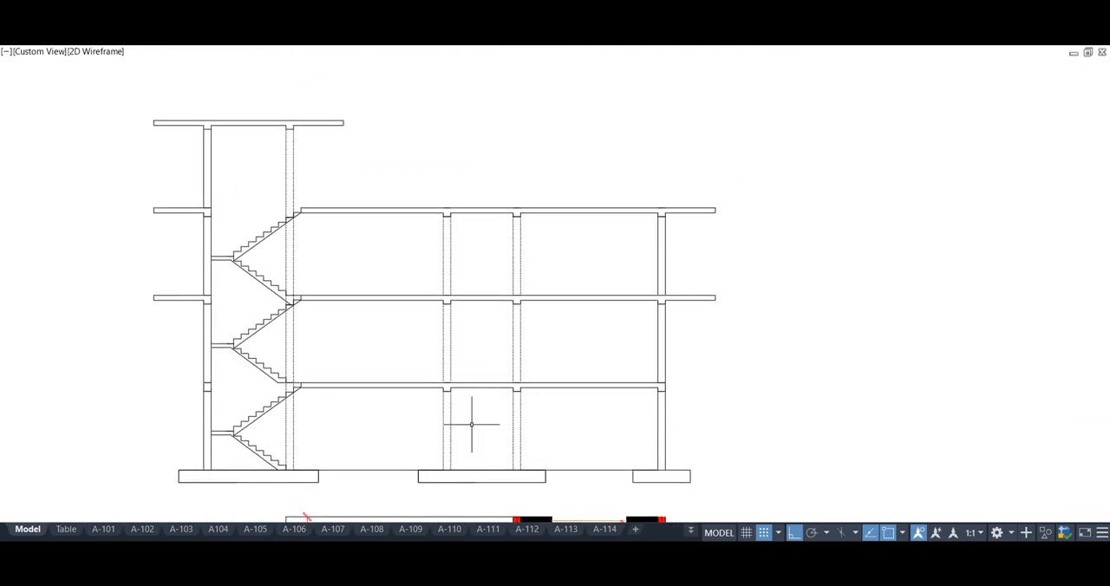
Hatch the floor slabs, beams, overhangs and footings with the AR-SAND pattern
{"action": "middle_click_drag", "start_coordinate": [530, 419], "coordinate": [604, 419]}
{"action": "type", "text": "h"}
{"action": "key", "text": "Return"}
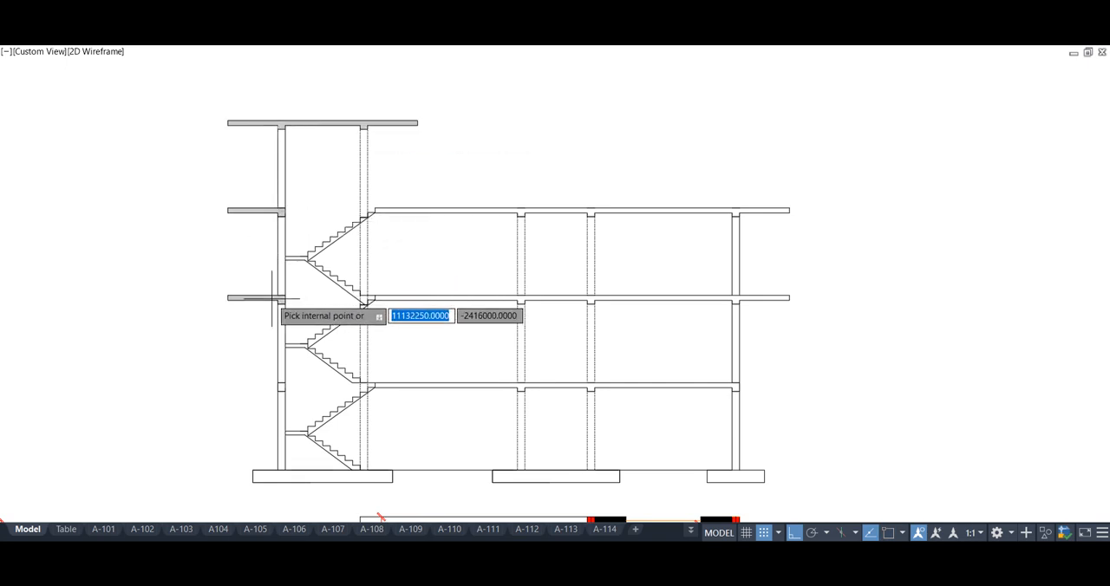
{"action": "left_click", "coordinate": [387, 211]}
{"action": "left_click", "coordinate": [507, 299]}
{"action": "left_click", "coordinate": [529, 386]}
{"action": "left_click", "coordinate": [288, 477]}
{"action": "left_click", "coordinate": [528, 479]}
{"action": "left_click", "coordinate": [714, 477]}
{"action": "key", "text": "Return"}
{"action": "middle_click_drag", "start_coordinate": [673, 462], "coordinate": [658, 439]}
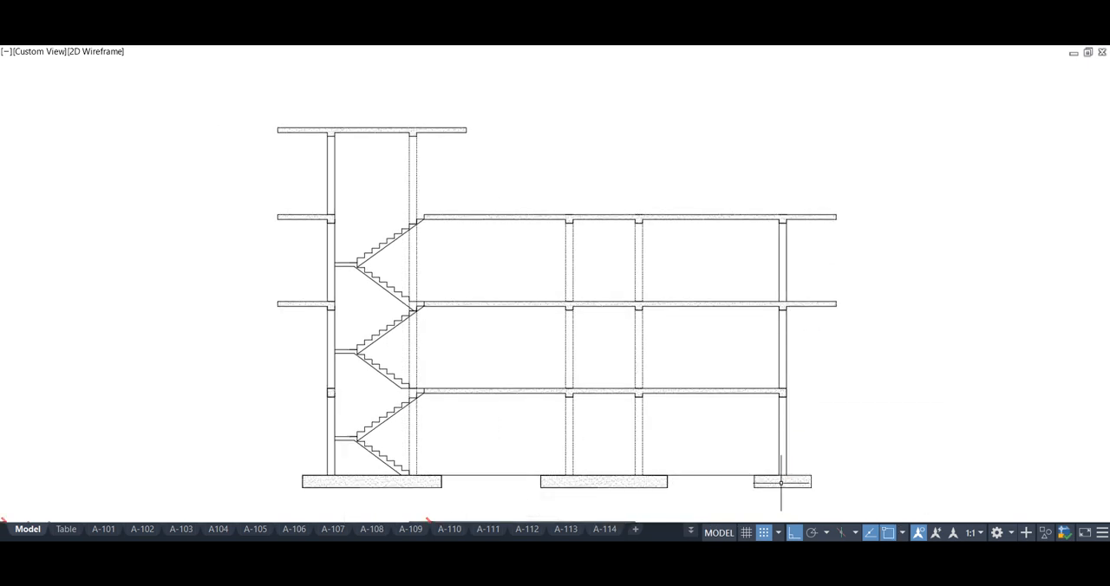
Set the pattern scale of the slab and footing hatch to 2
{"action": "left_click", "coordinate": [388, 481]}
{"action": "key", "text": "ctrl+1"}
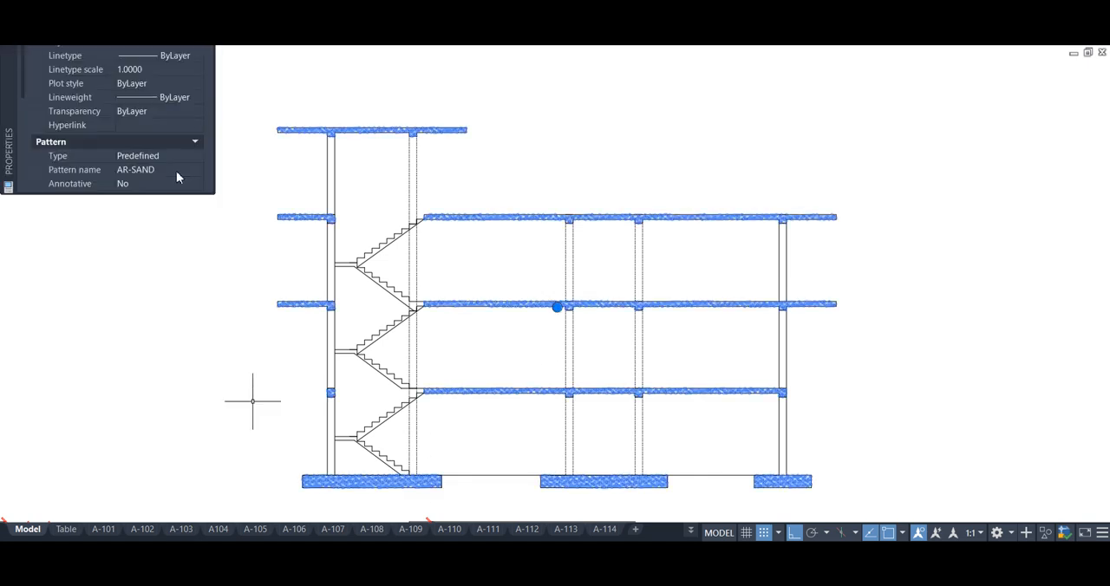
{"action": "scroll", "coordinate": [143, 100], "scroll_direction": "down", "scroll_amount": 2}
{"action": "left_click", "coordinate": [146, 142]}
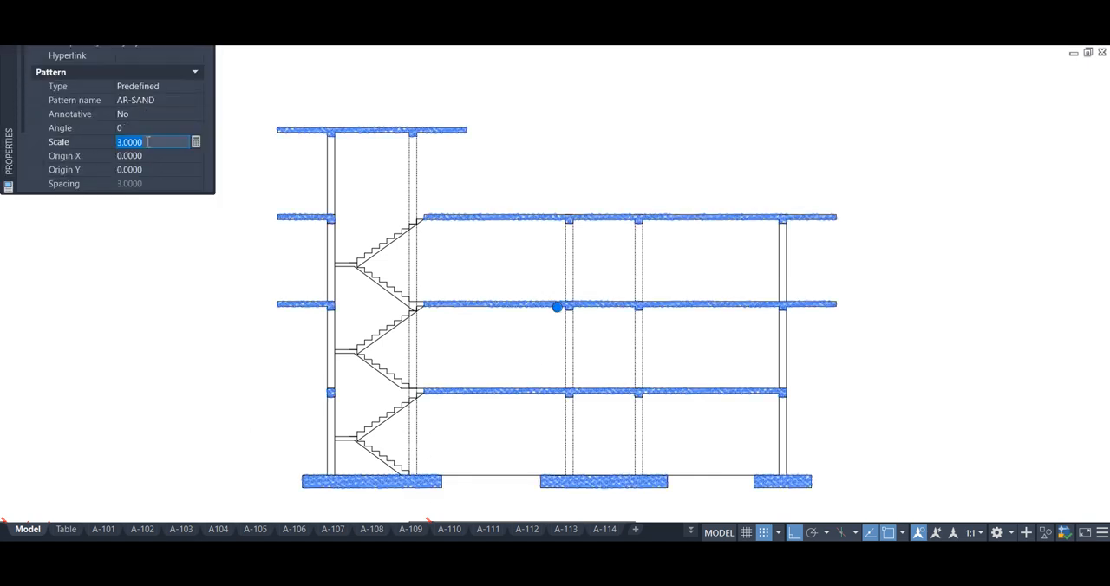
{"action": "type", "text": "2"}
{"action": "key", "text": "Tab"}
{"action": "key", "text": "ctrl+1"}
{"action": "key", "text": "Escape"}
{"action": "middle_click_drag", "start_coordinate": [257, 203], "coordinate": [237, 197]}
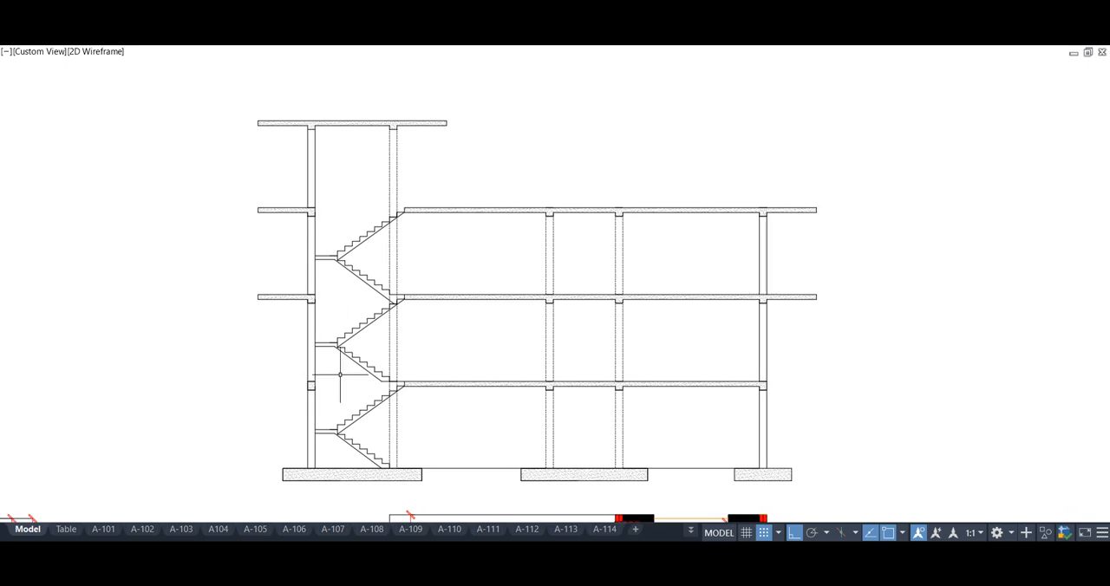
Hatch the upper stair flight, including its top steps at the column, on each of the three storeys
{"action": "scroll", "coordinate": [368, 421], "scroll_direction": "up", "scroll_amount": 2}
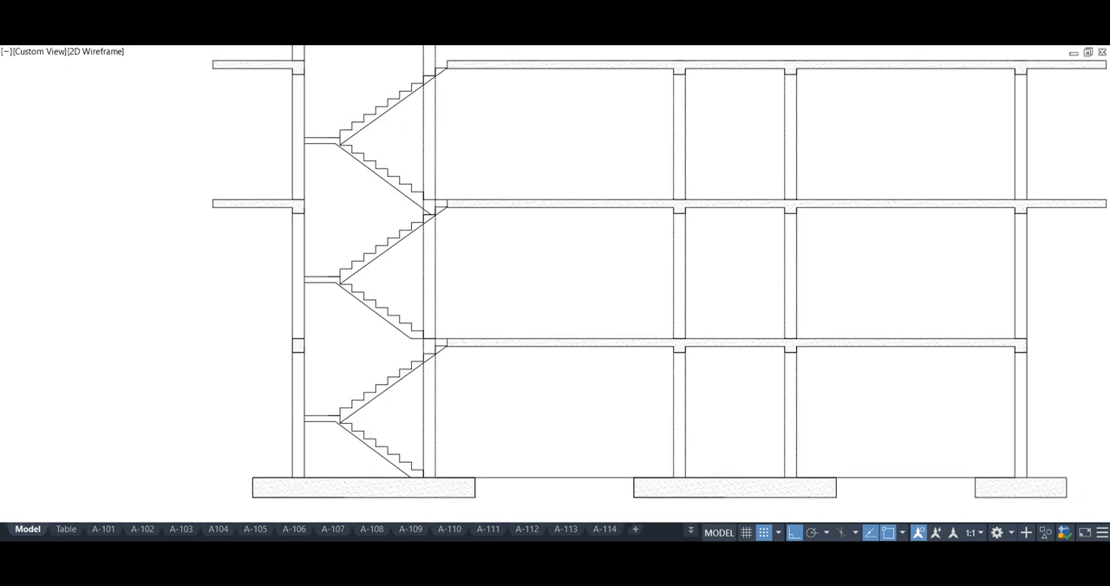
{"action": "left_click", "coordinate": [355, 405]}
{"action": "left_click", "coordinate": [426, 357]}
{"action": "left_click", "coordinate": [439, 349]}
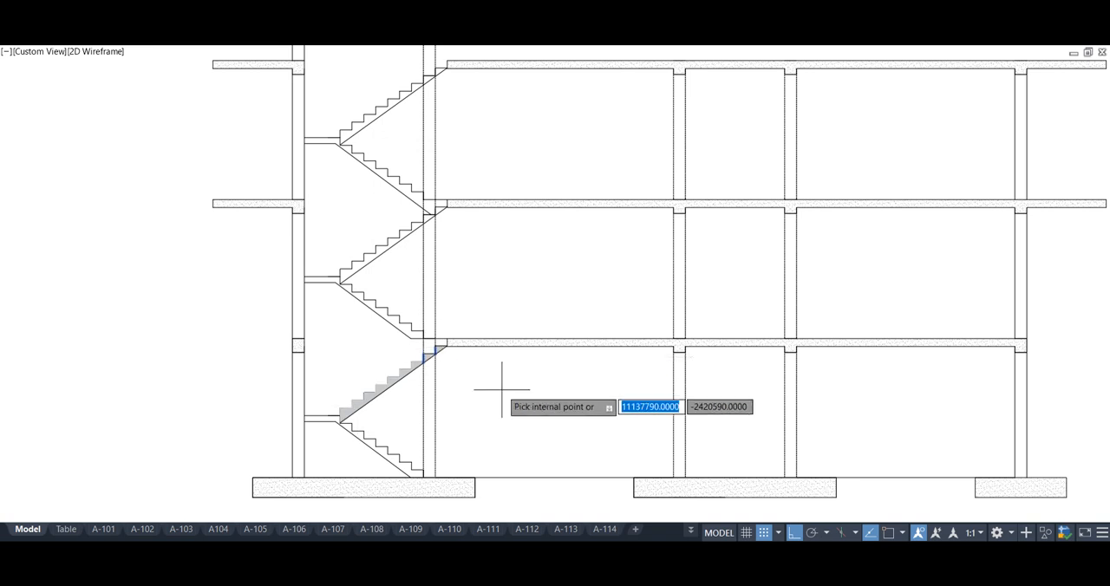
{"action": "left_click", "coordinate": [355, 265]}
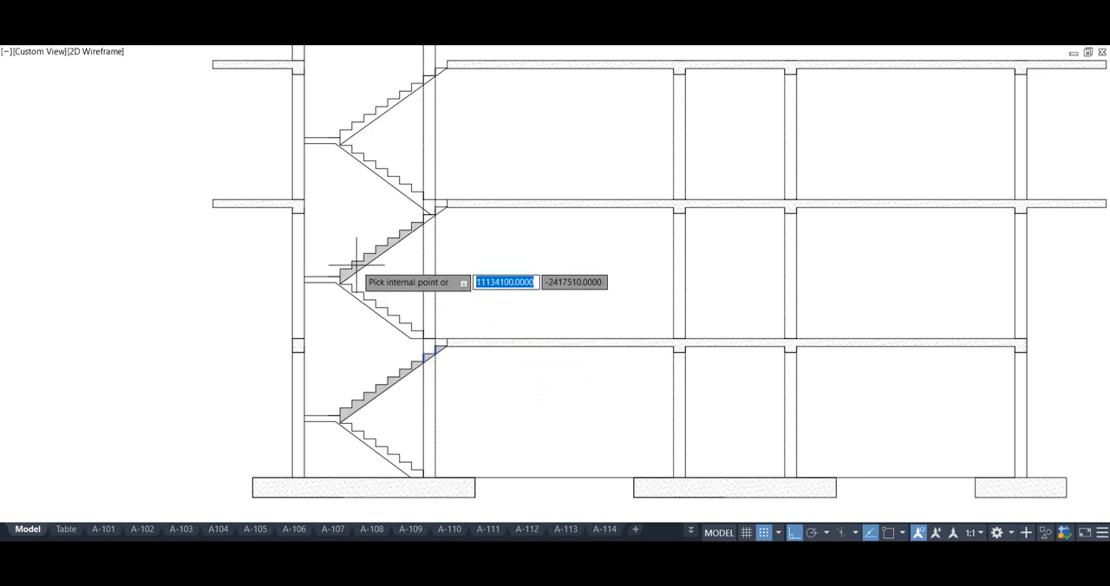
{"action": "middle_click_drag", "start_coordinate": [424, 208], "coordinate": [411, 334]}
{"action": "left_click", "coordinate": [426, 206]}
{"action": "left_click", "coordinate": [438, 198]}
{"action": "key", "text": "Return"}
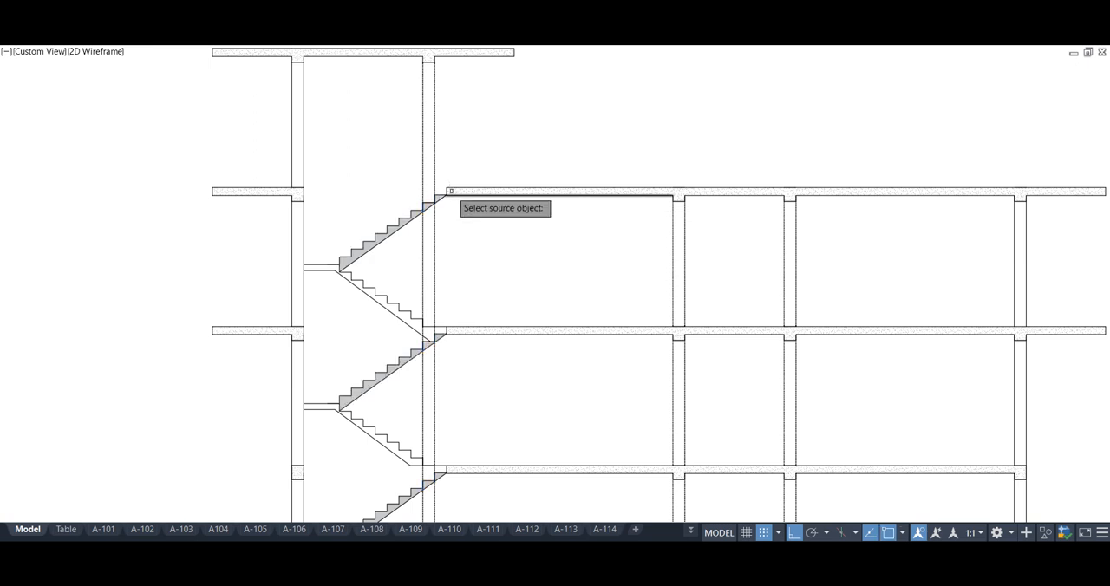
Match the upper stair flights' hatch to the AR-SAND hatch of the top floor slab
{"action": "left_click", "coordinate": [452, 193]}
{"action": "scroll", "coordinate": [407, 221], "scroll_direction": "up", "scroll_amount": 2}
{"action": "left_click", "coordinate": [404, 223]}
{"action": "key", "text": "Return"}
Change the pattern scale of the AR-SAND hatch on the upper stair flights
{"action": "left_click", "coordinate": [400, 223]}
{"action": "scroll", "coordinate": [400, 224], "scroll_direction": "down", "scroll_amount": 3}
{"action": "key", "text": "ctrl+1"}
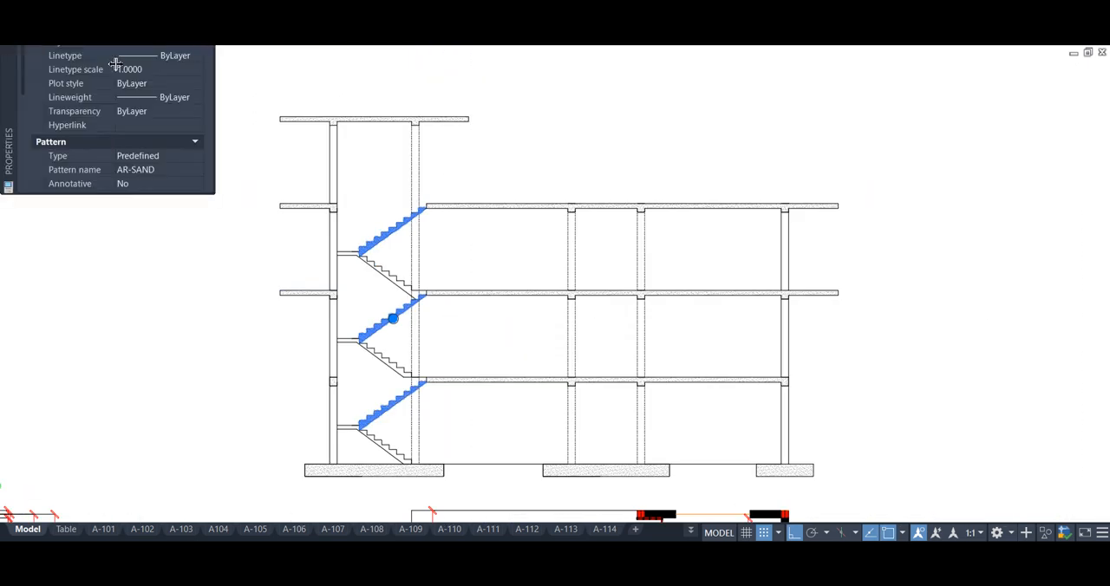
{"action": "left_click", "coordinate": [198, 28]}
{"action": "left_click", "coordinate": [124, 118]}
{"action": "key", "text": "ctrl+1"}
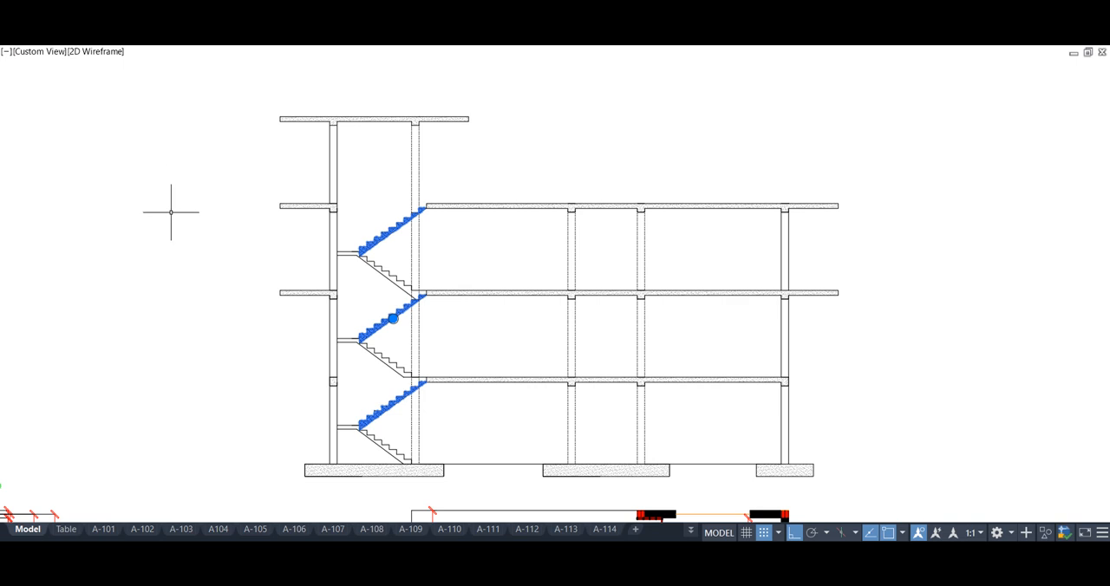
{"action": "key", "text": "Escape"}
{"action": "scroll", "coordinate": [392, 342], "scroll_direction": "up", "scroll_amount": 2}
{"action": "scroll", "coordinate": [391, 343], "scroll_direction": "down", "scroll_amount": 2}
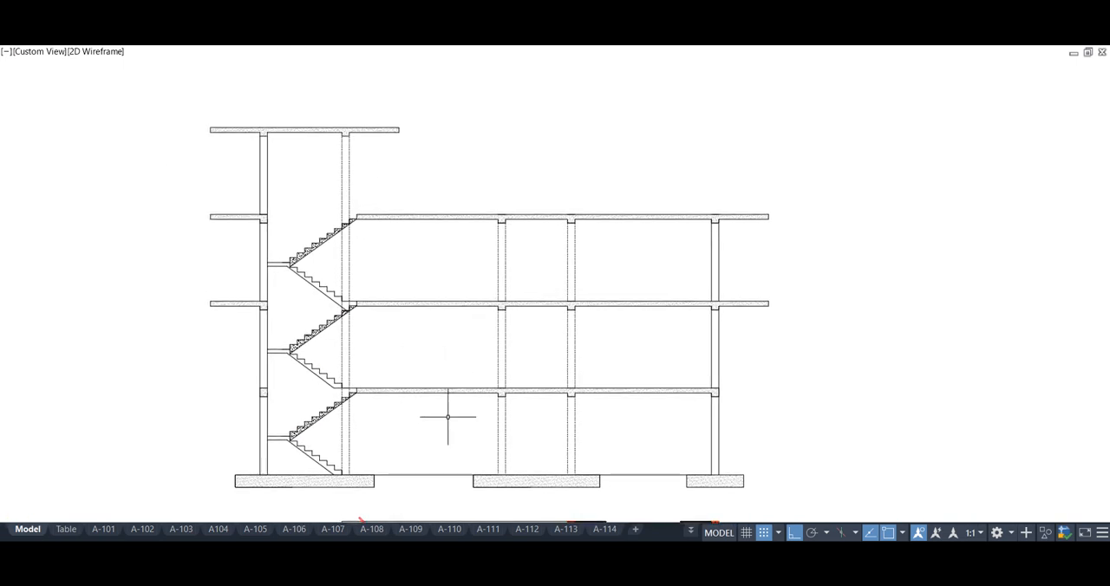
Draw vertical construction lines through both jambs of the upper bedroom's corridor door in the plan
{"action": "scroll", "coordinate": [447, 417], "scroll_direction": "down", "scroll_amount": 6}
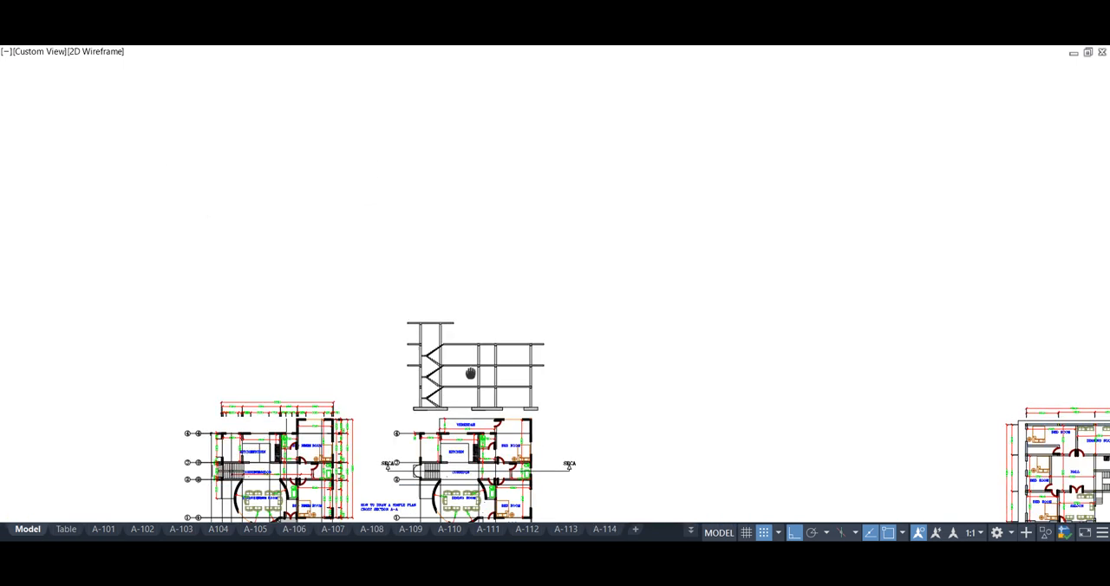
{"action": "scroll", "coordinate": [464, 342], "scroll_direction": "up", "scroll_amount": 4}
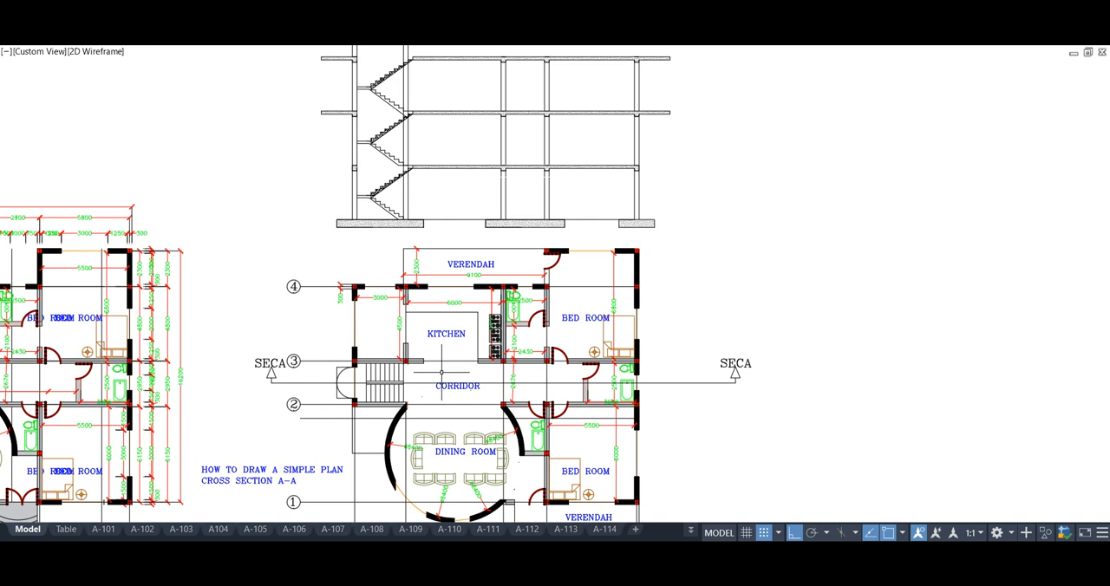
{"action": "scroll", "coordinate": [565, 372], "scroll_direction": "up", "scroll_amount": 4}
{"action": "type", "text": "XL"}
{"action": "key", "text": "Return"}
{"action": "type", "text": "V"}
{"action": "key", "text": "Return"}
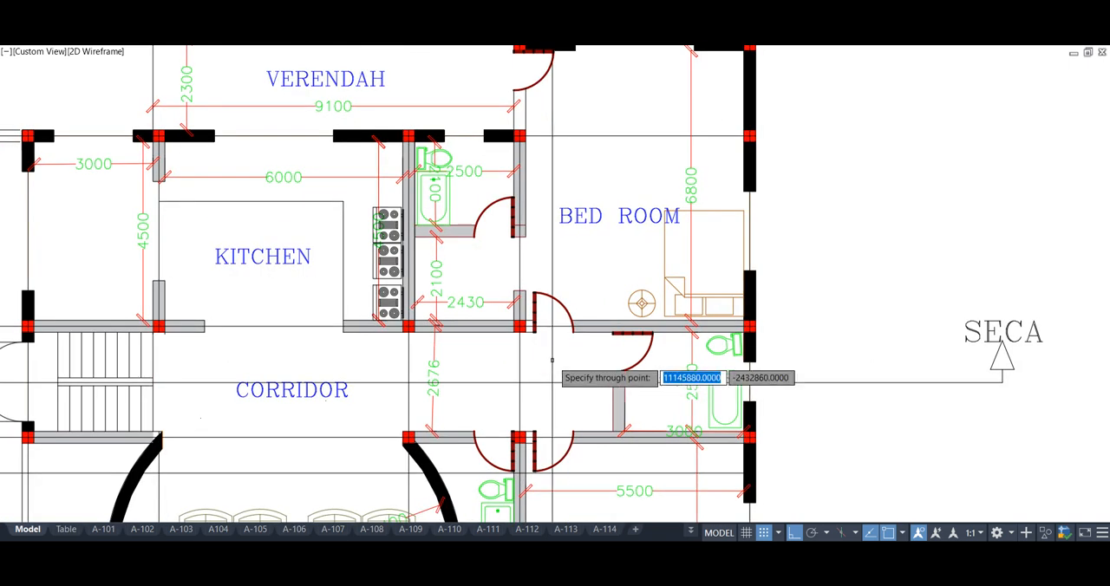
{"action": "left_click", "coordinate": [535, 332]}
{"action": "left_click", "coordinate": [573, 332]}
{"action": "key", "text": "Escape"}
{"action": "scroll", "coordinate": [563, 372], "scroll_direction": "down", "scroll_amount": 2}
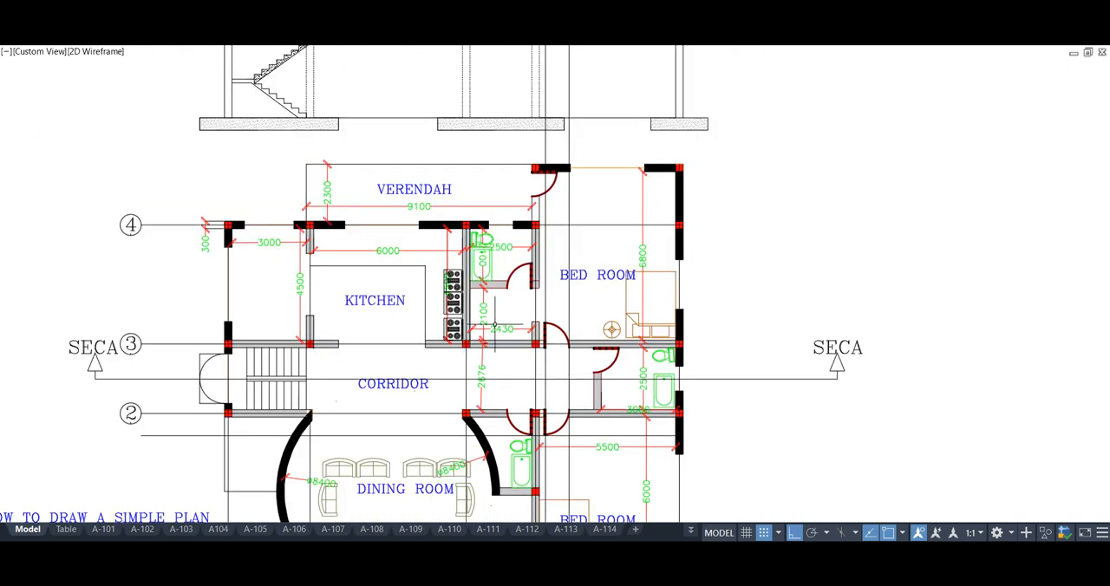
{"action": "scroll", "coordinate": [483, 249], "scroll_direction": "down", "scroll_amount": 2}
{"action": "middle_click_drag", "start_coordinate": [523, 64], "coordinate": [479, 200]}
{"action": "scroll", "coordinate": [484, 219], "scroll_direction": "up", "scroll_amount": 5}
{"action": "type", "text": "rec"}
{"action": "key", "text": "Return"}
{"action": "key", "text": "Escape"}
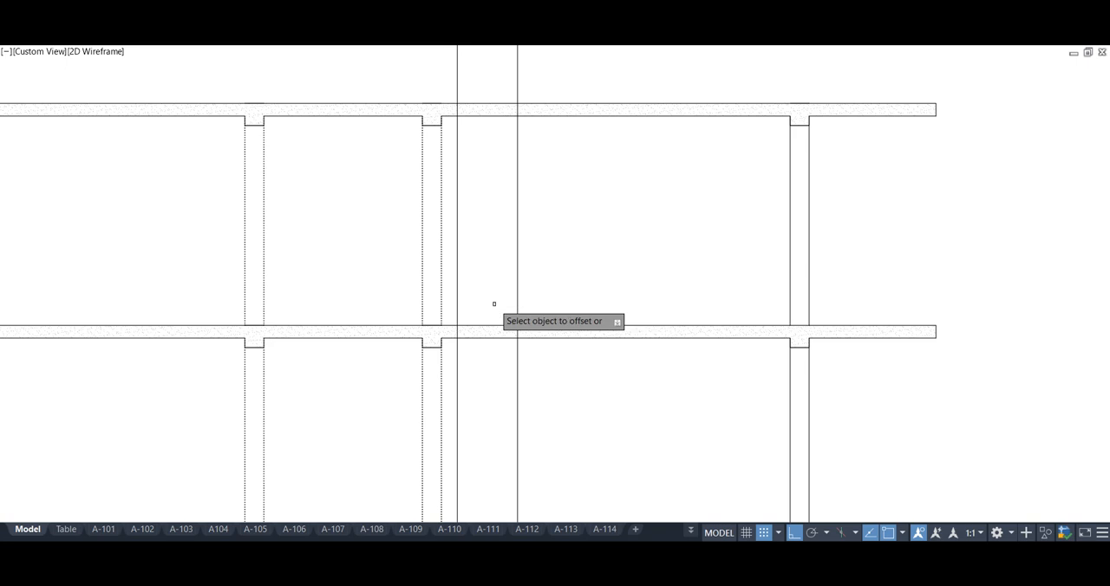
Offset the slab's top line up to door height and draw the door rectangle between the construction lines on the top storey
{"action": "left_click", "coordinate": [537, 326]}
{"action": "left_click", "coordinate": [552, 262]}
{"action": "type", "text": "rec"}
{"action": "key", "text": "Return"}
{"action": "left_click", "coordinate": [457, 167]}
{"action": "left_click", "coordinate": [518, 326]}
Delete the door's guide lines and offset the door rectangle inward to form its frame
{"action": "left_click", "coordinate": [554, 402]}
{"action": "left_click", "coordinate": [452, 370]}
{"action": "key", "text": "Delete"}
{"action": "left_click", "coordinate": [565, 167]}
{"action": "key", "text": "Delete"}
{"action": "key", "text": "Return"}
{"action": "left_click", "coordinate": [502, 167]}
{"action": "left_click", "coordinate": [497, 233]}
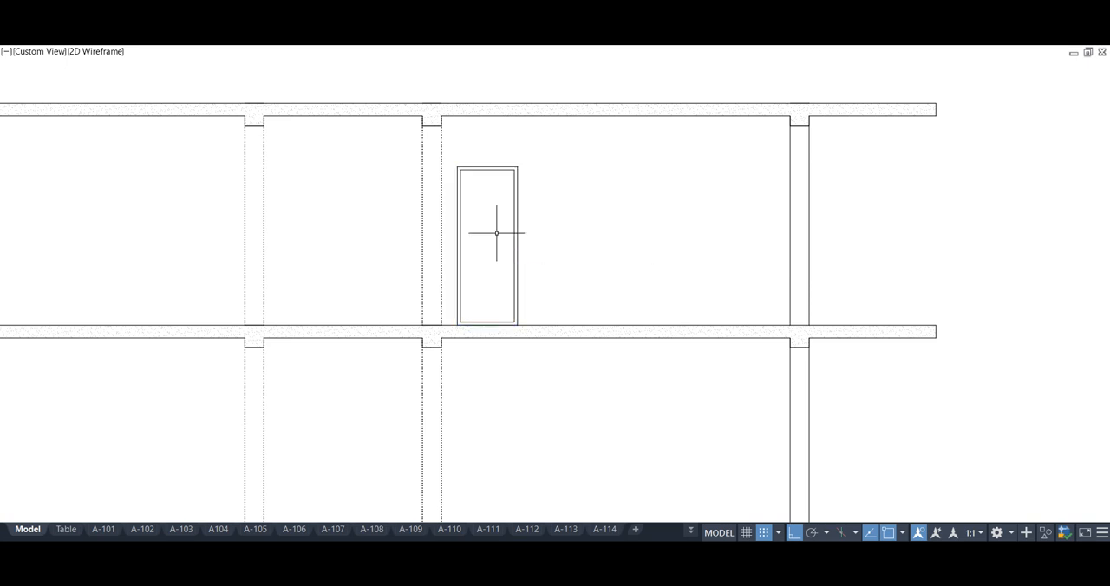
Draw a transom line across the upper part of the door's inner frame and offset it upward as a second line
{"action": "type", "text": "l"}
{"action": "key", "text": "Return"}
{"action": "left_click", "coordinate": [460, 169]}
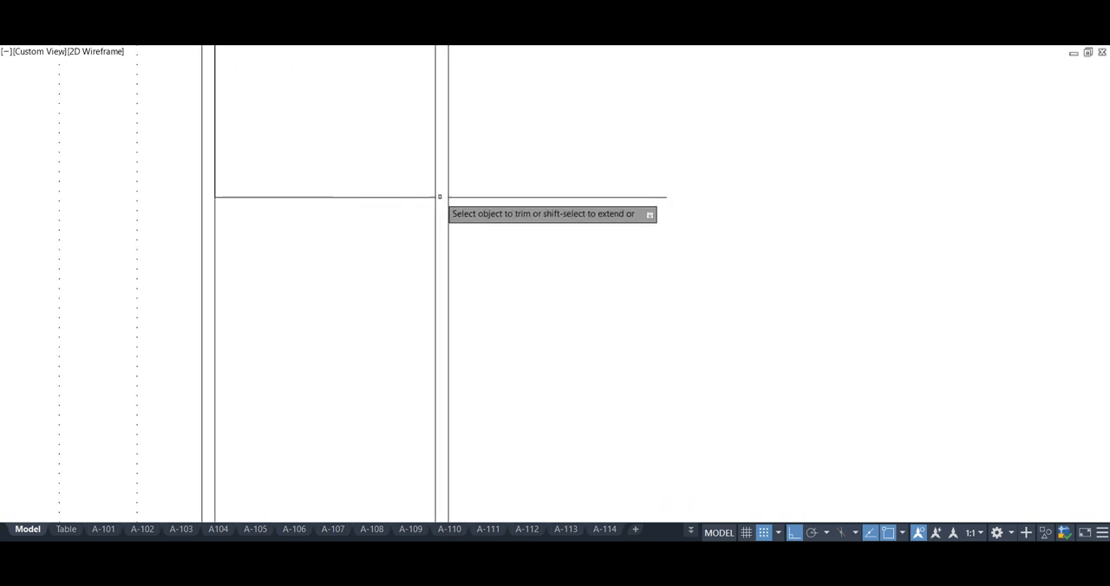
{"action": "left_click", "coordinate": [441, 197]}
{"action": "left_click", "coordinate": [500, 199]}
{"action": "key", "text": "Delete"}
{"action": "scroll", "coordinate": [476, 261], "scroll_direction": "down", "scroll_amount": 4}
{"action": "middle_click_drag", "start_coordinate": [385, 289], "coordinate": [421, 283]}
{"action": "key", "text": "Return"}
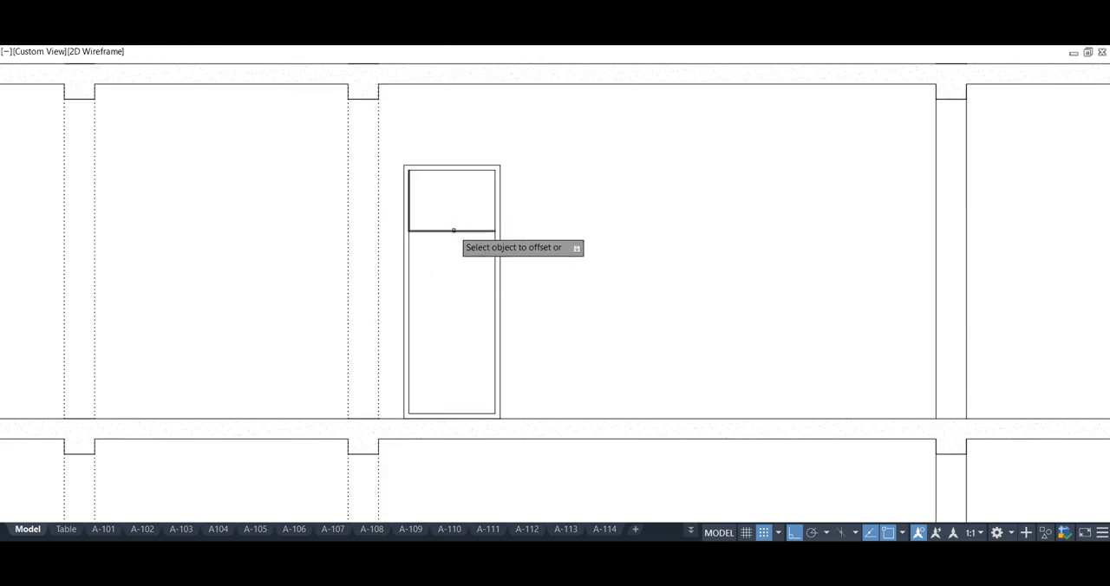
{"action": "key", "text": "Return"}
{"action": "left_click", "coordinate": [419, 227]}
{"action": "key", "text": "Escape"}
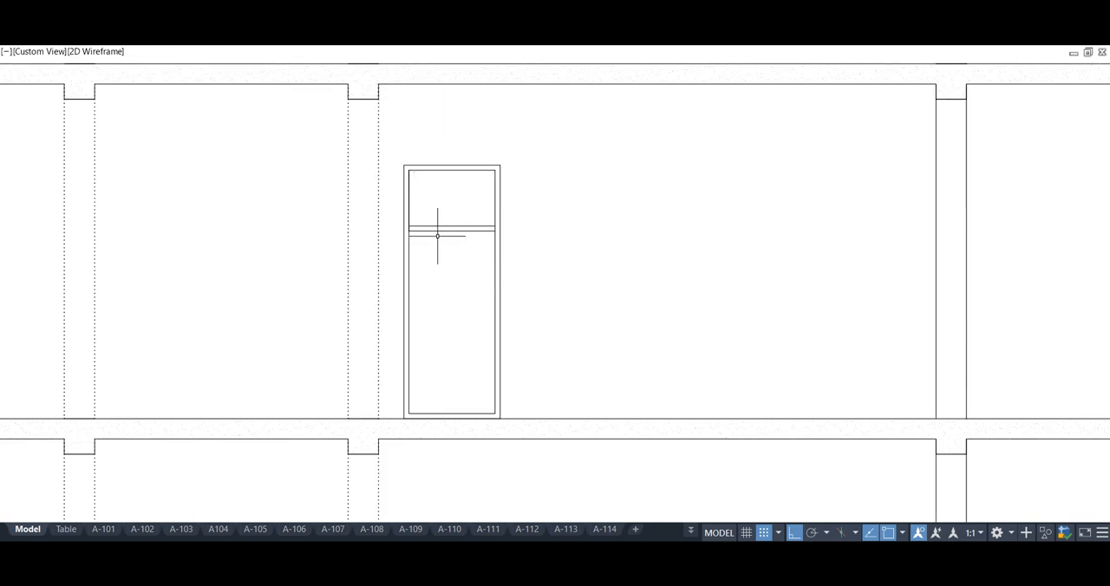
Copy the finished door to the same position on the storey below
{"action": "scroll", "coordinate": [443, 257], "scroll_direction": "down", "scroll_amount": 6}
{"action": "scroll", "coordinate": [468, 272], "scroll_direction": "up", "scroll_amount": 2}
{"action": "left_click", "coordinate": [469, 274]}
{"action": "left_click", "coordinate": [422, 208]}
{"action": "type", "text": "C"}
{"action": "key", "text": "Return"}
{"action": "left_click", "coordinate": [413, 213]}
{"action": "scroll", "coordinate": [404, 322], "scroll_direction": "down", "scroll_amount": 2}
{"action": "middle_click_drag", "start_coordinate": [404, 322], "coordinate": [422, 268]}
{"action": "left_click", "coordinate": [421, 268]}
{"action": "key", "text": "Escape"}
Draw a parapet outline 600 mm high and 150 mm wide at the outer end of the top floor slab
{"action": "scroll", "coordinate": [572, 379], "scroll_direction": "down", "scroll_amount": 4}
{"action": "middle_click_drag", "start_coordinate": [448, 388], "coordinate": [546, 277]}
{"action": "scroll", "coordinate": [514, 366], "scroll_direction": "up", "scroll_amount": 2}
{"action": "mouse_move", "coordinate": [513, 366]}
{"action": "middle_mouse_down"}
{"action": "mouse_move", "coordinate": [512, 295]}
{"action": "mouse_move", "coordinate": [491, 310]}
{"action": "mouse_move", "coordinate": [473, 414]}
{"action": "middle_mouse_up"}
{"action": "scroll", "coordinate": [405, 206], "scroll_direction": "up", "scroll_amount": 2}
{"action": "middle_click_drag", "start_coordinate": [405, 206], "coordinate": [410, 274]}
{"action": "type", "text": "pl"}
{"action": "key", "text": "Return"}
{"action": "left_click", "coordinate": [774, 170]}
{"action": "type", "text": "60"}
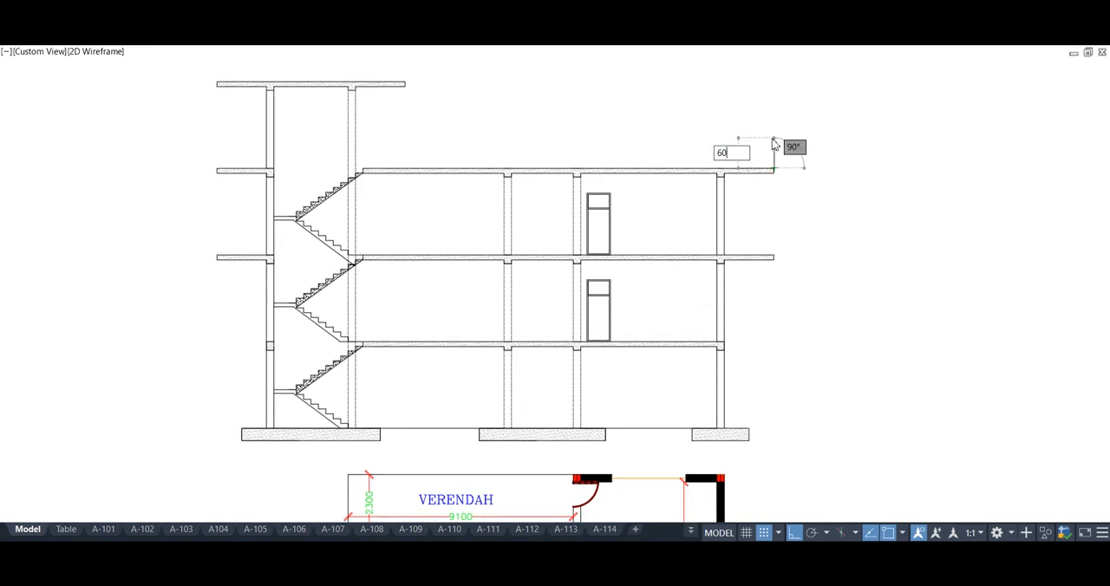
{"action": "type", "text": "0"}
{"action": "key", "text": "Return"}
{"action": "type", "text": "150"}
{"action": "key", "text": "Return"}
{"action": "scroll", "coordinate": [750, 161], "scroll_direction": "up", "scroll_amount": 3}
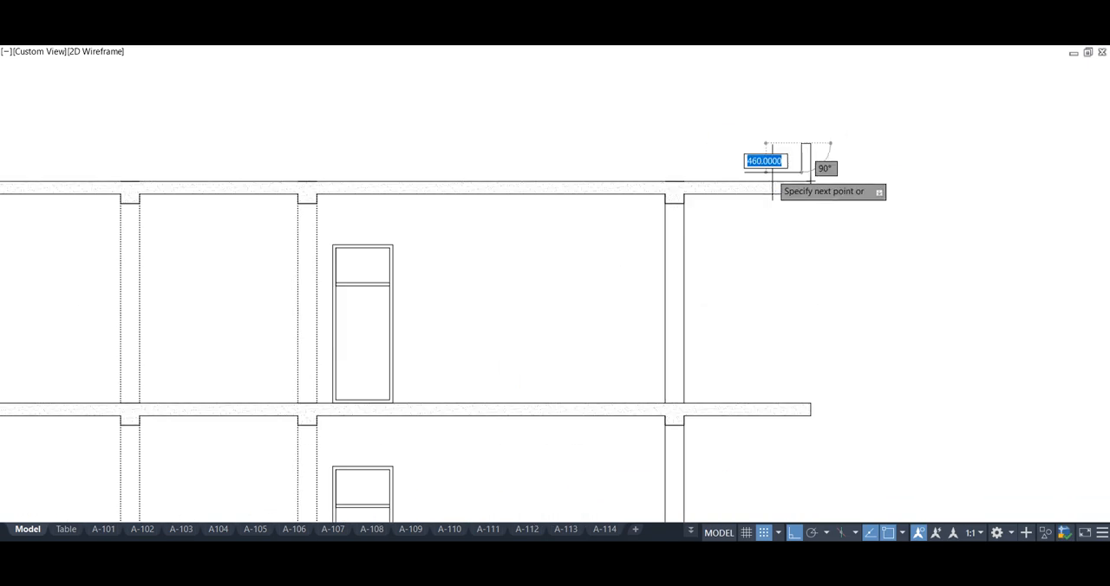
{"action": "left_click", "coordinate": [797, 167]}
{"action": "key", "text": "Return"}
Extend the parapet's inner edge down to the top of the slab
{"action": "type", "text": "ex"}
Copy the parapet to one end of the roof slab above the staircase and place a mirrored one at the opposite end
{"action": "key", "text": "Return"}
{"action": "left_click", "coordinate": [801, 164]}
{"action": "scroll", "coordinate": [794, 169], "scroll_direction": "down", "scroll_amount": 3}
{"action": "scroll", "coordinate": [815, 170], "scroll_direction": "up", "scroll_amount": 2}
{"action": "left_click", "coordinate": [796, 170]}
{"action": "left_click", "coordinate": [761, 150]}
{"action": "scroll", "coordinate": [785, 242], "scroll_direction": "down", "scroll_amount": 2}
{"action": "scroll", "coordinate": [783, 255], "scroll_direction": "up", "scroll_amount": 1}
{"action": "type", "text": "co"}
{"action": "key", "text": "Return"}
{"action": "left_click", "coordinate": [774, 194]}
{"action": "left_click", "coordinate": [407, 108]}
{"action": "type", "text": "I"}
{"action": "key", "text": "space"}
{"action": "left_click", "coordinate": [313, 106]}
{"action": "left_click", "coordinate": [308, 150]}
{"action": "key", "text": "space"}
{"action": "middle_click_drag", "start_coordinate": [324, 158], "coordinate": [336, 166]}
Draw vertical construction lines through the faces of the staircase columns and the two middle columns
{"action": "mouse_move", "coordinate": [536, 223]}
{"action": "middle_mouse_down"}
{"action": "mouse_move", "coordinate": [503, 225]}
{"action": "mouse_move", "coordinate": [550, 225]}
{"action": "middle_mouse_up"}
{"action": "type", "text": "v"}
{"action": "key", "text": "space"}
{"action": "scroll", "coordinate": [274, 451], "scroll_direction": "up", "scroll_amount": 3}
{"action": "left_click", "coordinate": [303, 456]}
{"action": "left_click", "coordinate": [323, 456]}
{"action": "left_click", "coordinate": [512, 443]}
{"action": "left_click", "coordinate": [531, 456]}
{"action": "middle_click_drag", "start_coordinate": [782, 399], "coordinate": [504, 391]}
{"action": "left_click", "coordinate": [632, 248]}
{"action": "left_click", "coordinate": [651, 248]}
{"action": "left_click", "coordinate": [809, 248]}
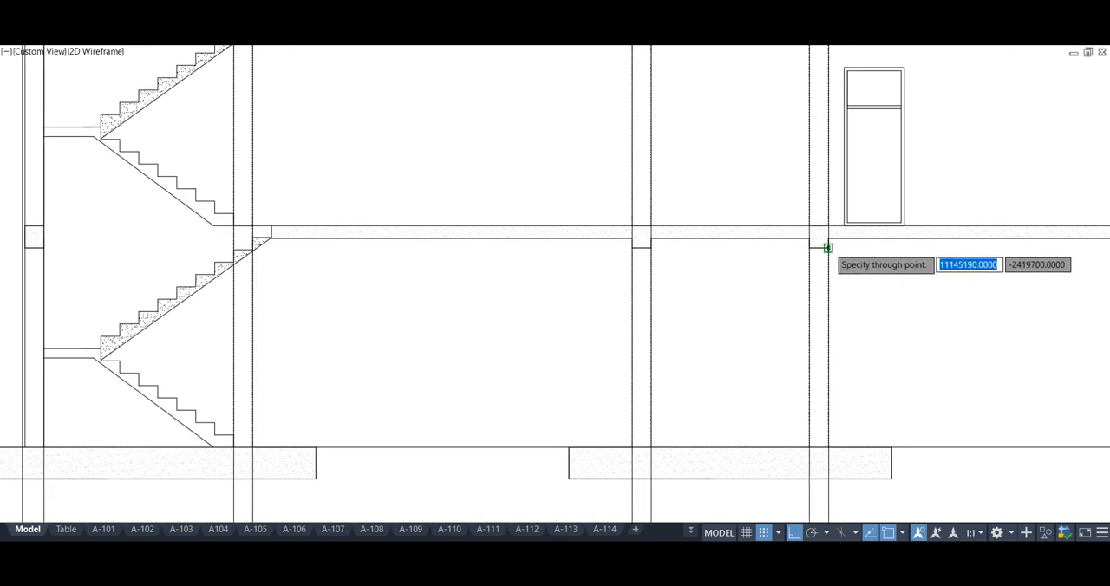
{"action": "left_click", "coordinate": [827, 248]}
Draw vertical construction lines through the last column's faces and the outer edge of the adjoining slab overhang
{"action": "scroll", "coordinate": [982, 336], "scroll_direction": "down", "scroll_amount": 3}
{"action": "middle_click_drag", "start_coordinate": [981, 336], "coordinate": [448, 382]}
{"action": "scroll", "coordinate": [576, 355], "scroll_direction": "up", "scroll_amount": 3}
{"action": "left_click", "coordinate": [563, 306]}
{"action": "left_click", "coordinate": [583, 306]}
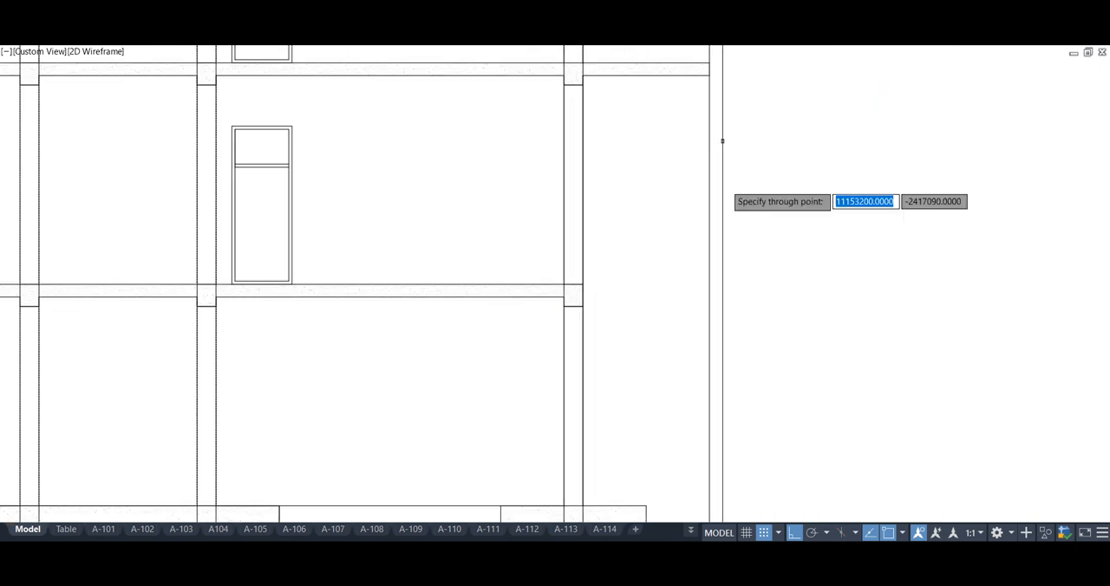
{"action": "scroll", "coordinate": [607, 239], "scroll_direction": "down", "scroll_amount": 3}
Add a horizontal construction line above the roof and a vertical one through the staircase-side overhang's outer edge
{"action": "scroll", "coordinate": [510, 206], "scroll_direction": "up", "scroll_amount": 4}
{"action": "type", "text": "XL"}
{"action": "key", "text": "Return"}
{"action": "type", "text": "H"}
{"action": "key", "text": "Return"}
{"action": "left_click", "coordinate": [483, 144]}
{"action": "key", "text": "Escape"}
{"action": "type", "text": "V"}
{"action": "key", "text": "Return"}
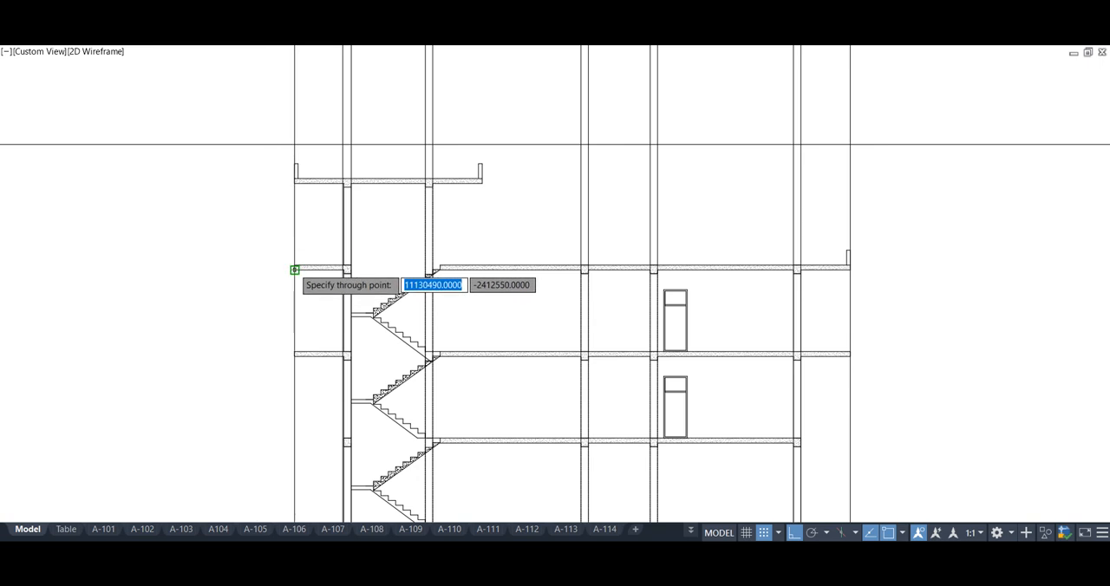
{"action": "middle_click_drag", "start_coordinate": [674, 246], "coordinate": [666, 243]}
{"action": "scroll", "coordinate": [667, 242], "scroll_direction": "down", "scroll_amount": 3}
{"action": "scroll", "coordinate": [526, 234], "scroll_direction": "up", "scroll_amount": 3}
Place a linear dimension across the staircase-side overhang above the roof
{"action": "middle_click_drag", "start_coordinate": [525, 233], "coordinate": [377, 252]}
{"action": "type", "text": "DLI"}
{"action": "key", "text": "Return"}
{"action": "left_click", "coordinate": [224, 163]}
{"action": "left_click", "coordinate": [272, 163]}
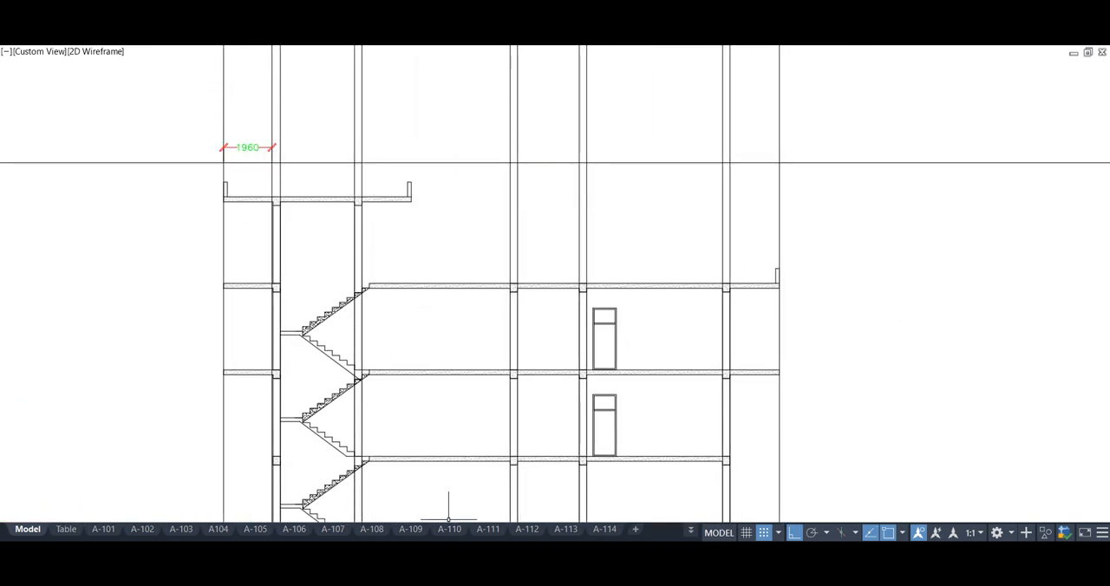
Continue the dimension chain across all columns and bays to the outer edge of the opposite overhang
{"action": "left_click", "coordinate": [250, 2]}
{"action": "left_click", "coordinate": [299, 152]}
{"action": "left_click", "coordinate": [354, 169]}
{"action": "left_click", "coordinate": [361, 170]}
{"action": "left_click", "coordinate": [511, 170]}
{"action": "left_click", "coordinate": [518, 170]}
{"action": "left_click", "coordinate": [586, 170]}
{"action": "left_click", "coordinate": [722, 169]}
{"action": "left_click", "coordinate": [729, 170]}
{"action": "left_click", "coordinate": [779, 170]}
{"action": "key", "text": "Return"}
Add linear dimensions above the chain across the outermost columns and across the full width including the overhangs
{"action": "type", "text": "dli"}
{"action": "key", "text": "Return"}
{"action": "left_click", "coordinate": [272, 170]}
{"action": "left_click", "coordinate": [729, 170]}
{"action": "left_click", "coordinate": [679, 132]}
{"action": "key", "text": "Return"}
{"action": "left_click", "coordinate": [224, 170]}
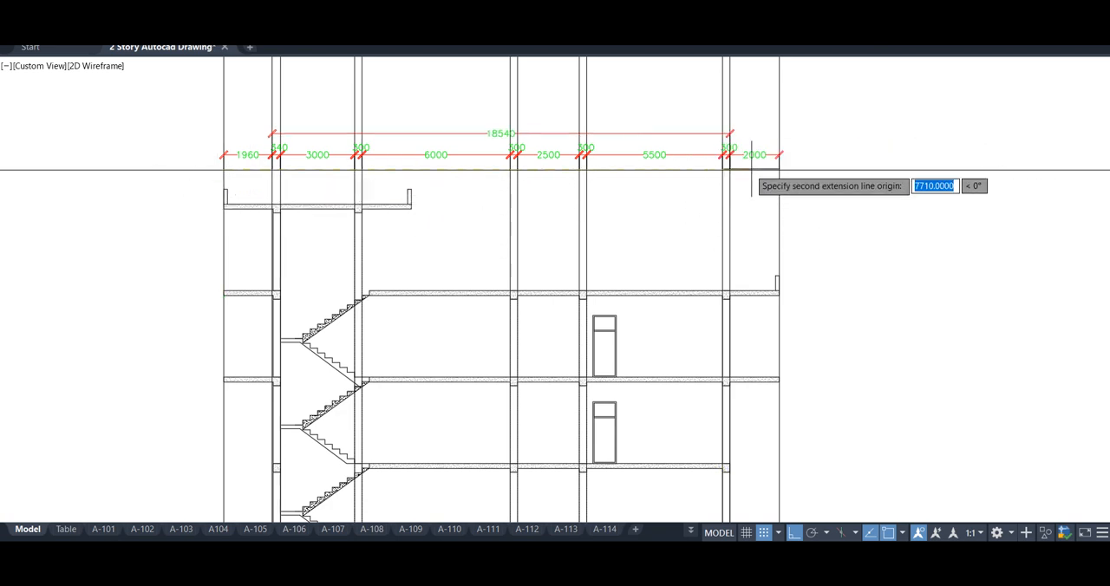
{"action": "left_click", "coordinate": [747, 118]}
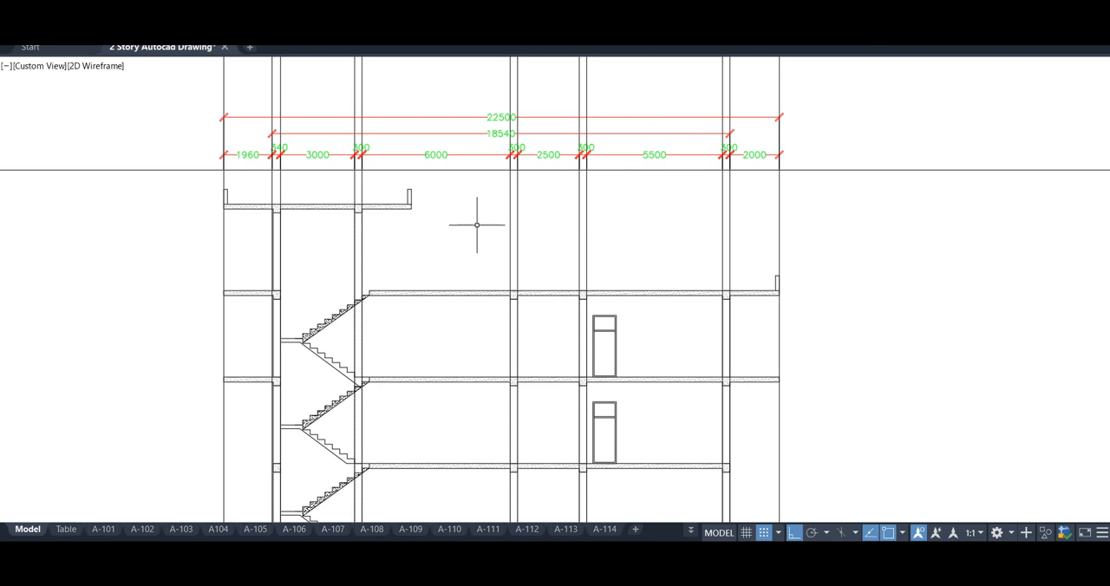
Delete the vertical and horizontal construction lines used for the dimensions
{"action": "middle_click_drag", "start_coordinate": [478, 226], "coordinate": [471, 212]}
{"action": "left_click_drag", "start_coordinate": [783, 84], "coordinate": [189, 69]}
{"action": "key", "text": "Delete"}
{"action": "mouse_move", "coordinate": [187, 257]}
{"action": "middle_mouse_down"}
{"action": "mouse_move", "coordinate": [198, 252]}
{"action": "mouse_move", "coordinate": [198, 223]}
{"action": "middle_mouse_up"}
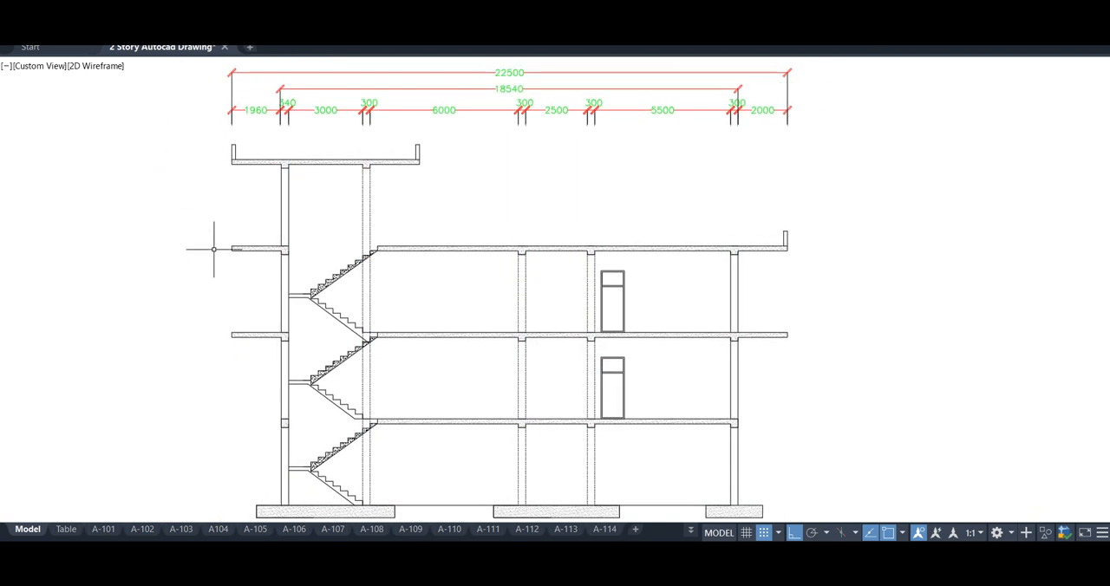
Modify the section KNCC dimension style to use a text height of 200
{"action": "key", "text": "Return"}
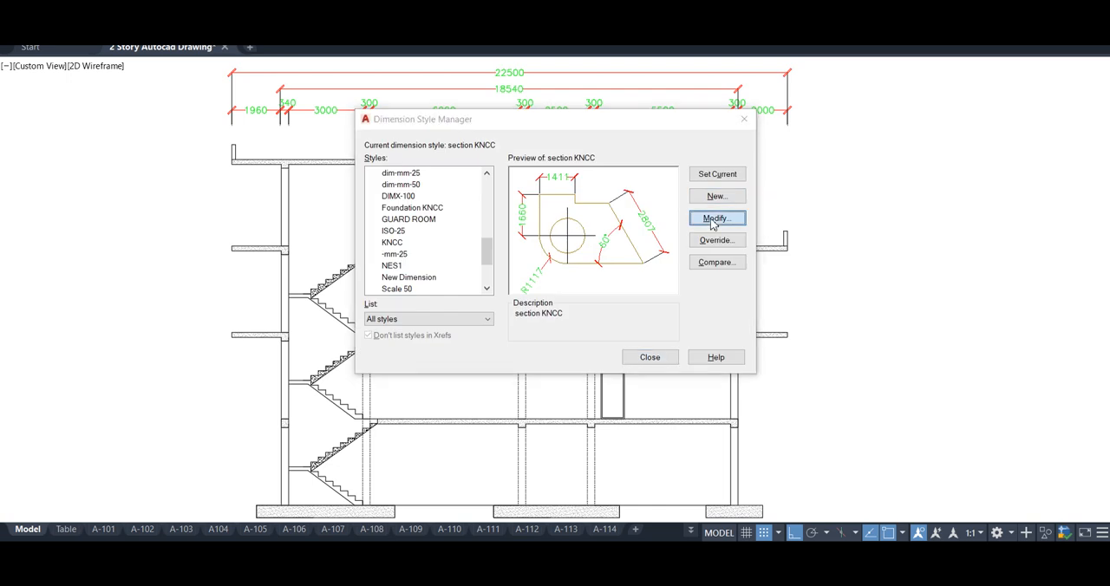
{"action": "left_click", "coordinate": [715, 218]}
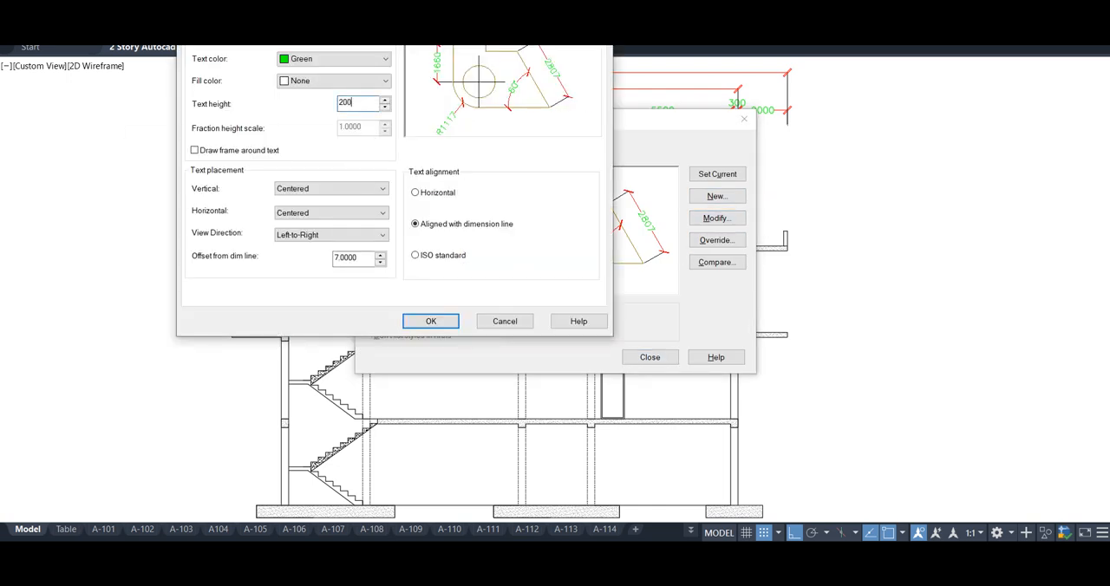
{"action": "left_click", "coordinate": [236, 5]}
{"action": "left_click", "coordinate": [430, 321]}
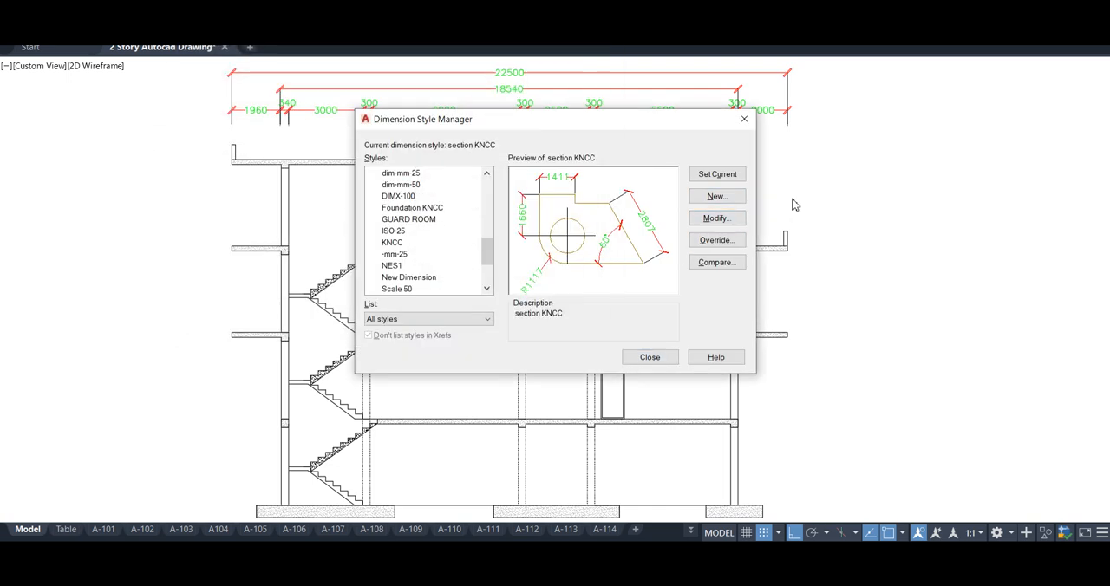
{"action": "left_click", "coordinate": [650, 357]}
{"action": "middle_click_drag", "start_coordinate": [564, 324], "coordinate": [459, 205]}
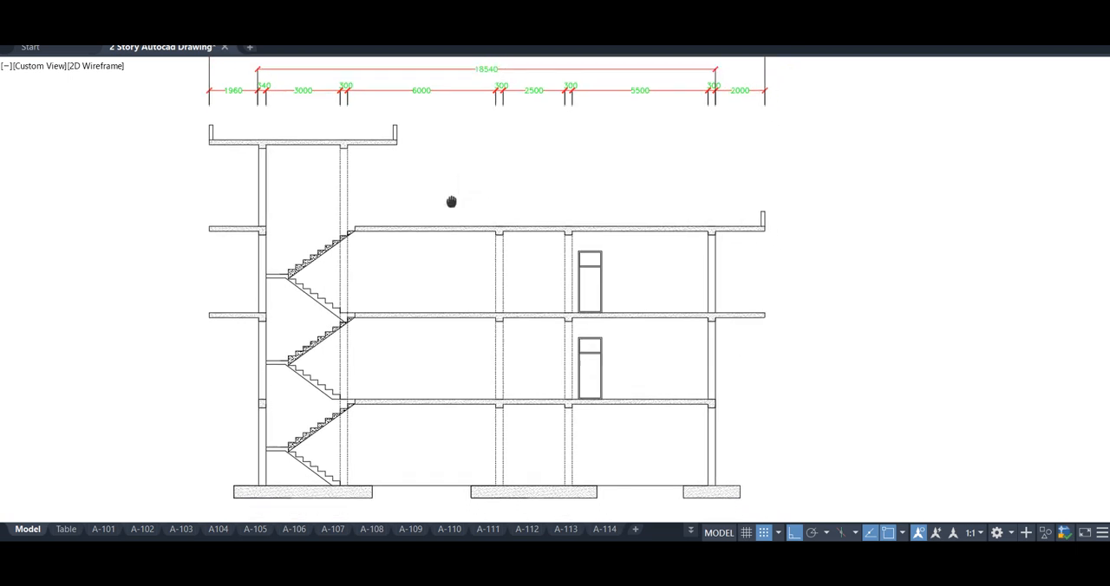
{"action": "key", "text": "Return"}
{"action": "key", "text": "Escape"}
{"action": "key", "text": "Return"}
{"action": "left_click", "coordinate": [463, 478]}
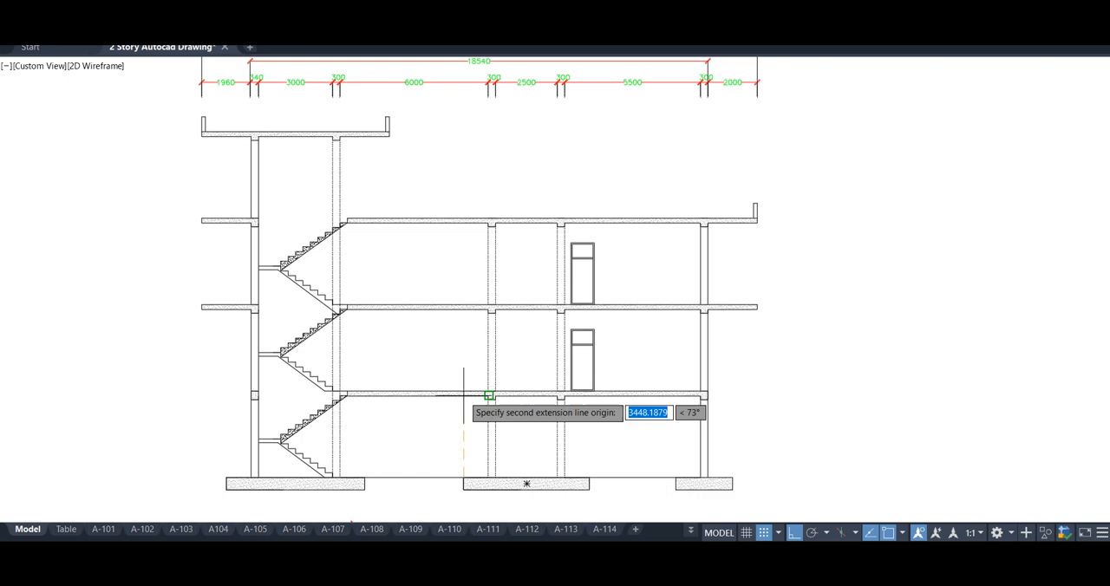
{"action": "scroll", "coordinate": [465, 397], "scroll_direction": "up", "scroll_amount": 6}
{"action": "key", "text": "Escape"}
Place a vertical linear dimension for the lowest storey's clear height beside the interior column after the 6000 mm bay
{"action": "scroll", "coordinate": [526, 370], "scroll_direction": "down", "scroll_amount": 4}
{"action": "middle_click_drag", "start_coordinate": [527, 368], "coordinate": [499, 242]}
{"action": "key", "text": "Return"}
{"action": "left_click", "coordinate": [516, 260]}
{"action": "left_click", "coordinate": [516, 389]}
{"action": "scroll", "coordinate": [501, 364], "scroll_direction": "up", "scroll_amount": 2}
{"action": "left_click", "coordinate": [490, 252]}
Continue the vertical dimension chain through the upper slabs, beams and storeys to the top of the main roof slab
{"action": "left_click", "coordinate": [265, 5]}
{"action": "left_click", "coordinate": [309, 150]}
{"action": "left_click", "coordinate": [496, 184]}
{"action": "middle_click_drag", "start_coordinate": [495, 119], "coordinate": [486, 300]}
{"action": "left_click", "coordinate": [515, 169]}
{"action": "left_click", "coordinate": [515, 147]}
{"action": "middle_click_drag", "start_coordinate": [513, 139], "coordinate": [513, 97]}
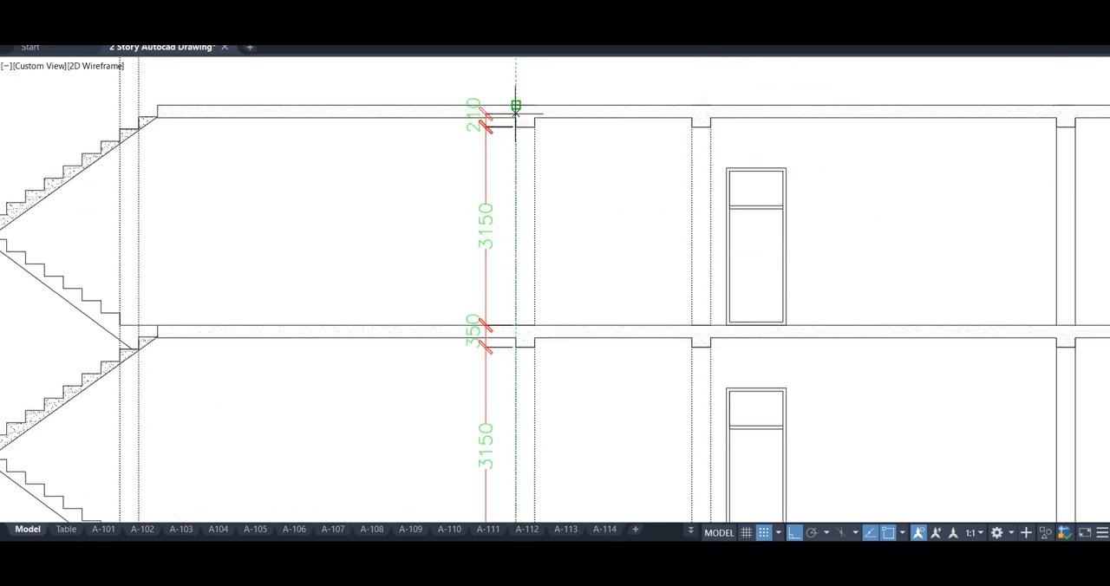
{"action": "middle_click_drag", "start_coordinate": [444, 176], "coordinate": [484, 167]}
{"action": "left_click", "coordinate": [377, 106]}
{"action": "left_click", "coordinate": [377, 92]}
{"action": "left_click", "coordinate": [198, 95]}
{"action": "key", "text": "Escape"}
Add a vertical linear dimension for the main roof slab's thickness inside the 2500 mm bay
{"action": "scroll", "coordinate": [208, 107], "scroll_direction": "up", "scroll_amount": 4}
{"action": "middle_click_drag", "start_coordinate": [208, 107], "coordinate": [359, 237]}
{"action": "key", "text": "space"}
{"action": "scroll", "coordinate": [445, 266], "scroll_direction": "down", "scroll_amount": 4}
{"action": "middle_click_drag", "start_coordinate": [444, 266], "coordinate": [173, 212]}
{"action": "scroll", "coordinate": [716, 172], "scroll_direction": "up", "scroll_amount": 2}
{"action": "scroll", "coordinate": [668, 201], "scroll_direction": "up", "scroll_amount": 4}
{"action": "left_click", "coordinate": [578, 250]}
{"action": "left_click", "coordinate": [578, 201]}
{"action": "left_click", "coordinate": [463, 191]}
Place a horizontal linear dimension below the footing under the staircase, spanning its full width
{"action": "scroll", "coordinate": [461, 262], "scroll_direction": "down", "scroll_amount": 10}
{"action": "scroll", "coordinate": [458, 299], "scroll_direction": "down", "scroll_amount": 2}
{"action": "scroll", "coordinate": [515, 352], "scroll_direction": "up", "scroll_amount": 4}
{"action": "middle_click_drag", "start_coordinate": [515, 352], "coordinate": [538, 277]}
{"action": "scroll", "coordinate": [538, 277], "scroll_direction": "down", "scroll_amount": 2}
{"action": "middle_click_drag", "start_coordinate": [538, 278], "coordinate": [582, 281]}
{"action": "key", "text": "space"}
{"action": "left_click", "coordinate": [194, 436]}
{"action": "left_click", "coordinate": [330, 436]}
{"action": "left_click", "coordinate": [318, 448]}
Add a vertical linear dimension for the depth of the staircase footing beside its inner end
{"action": "scroll", "coordinate": [319, 446], "scroll_direction": "up", "scroll_amount": 4}
{"action": "key", "text": "space"}
{"action": "left_click", "coordinate": [347, 421]}
{"action": "left_click", "coordinate": [346, 390]}
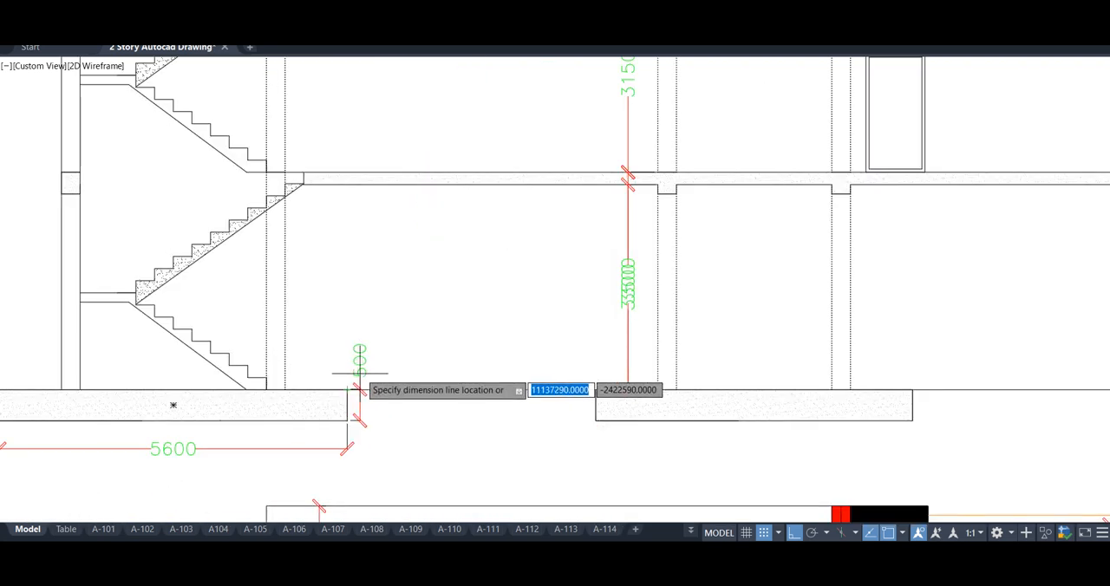
{"action": "left_click", "coordinate": [371, 370]}
Place a copy of the VERENDAH text label above the section's main roof slab, beside the staircase tower
{"action": "scroll", "coordinate": [370, 371], "scroll_direction": "down", "scroll_amount": 4}
{"action": "middle_click_drag", "start_coordinate": [470, 374], "coordinate": [474, 507]}
{"action": "scroll", "coordinate": [473, 507], "scroll_direction": "down", "scroll_amount": 2}
{"action": "mouse_move", "coordinate": [474, 507]}
{"action": "middle_mouse_down"}
{"action": "mouse_move", "coordinate": [485, 466]}
{"action": "mouse_move", "coordinate": [466, 485]}
{"action": "mouse_move", "coordinate": [458, 414]}
{"action": "middle_mouse_up"}
{"action": "scroll", "coordinate": [485, 466], "scroll_direction": "up", "scroll_amount": 2}
{"action": "scroll", "coordinate": [538, 415], "scroll_direction": "down", "scroll_amount": 3}
{"action": "scroll", "coordinate": [444, 206], "scroll_direction": "up", "scroll_amount": 2}
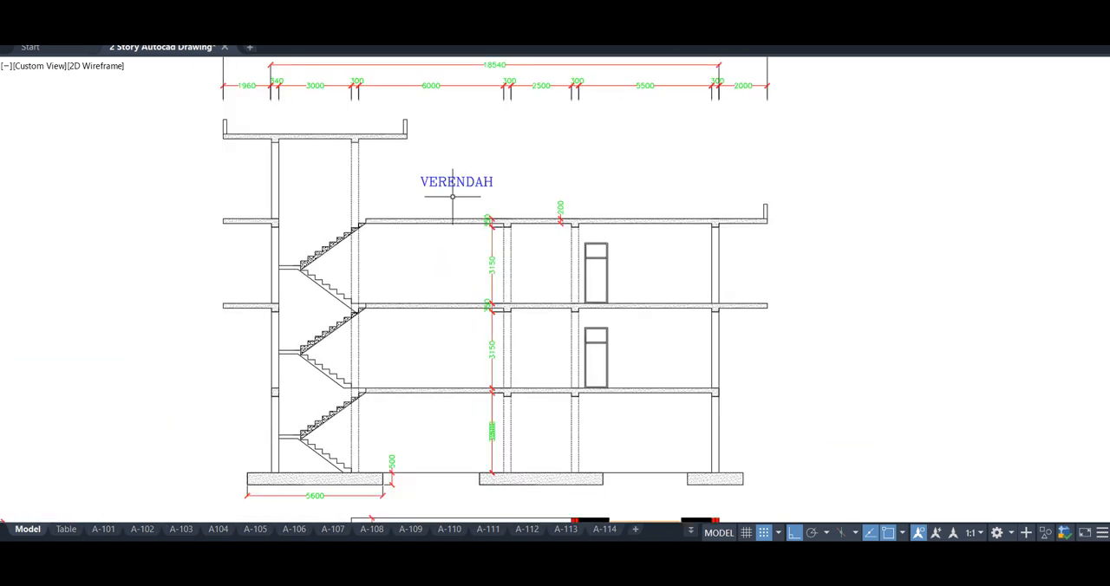